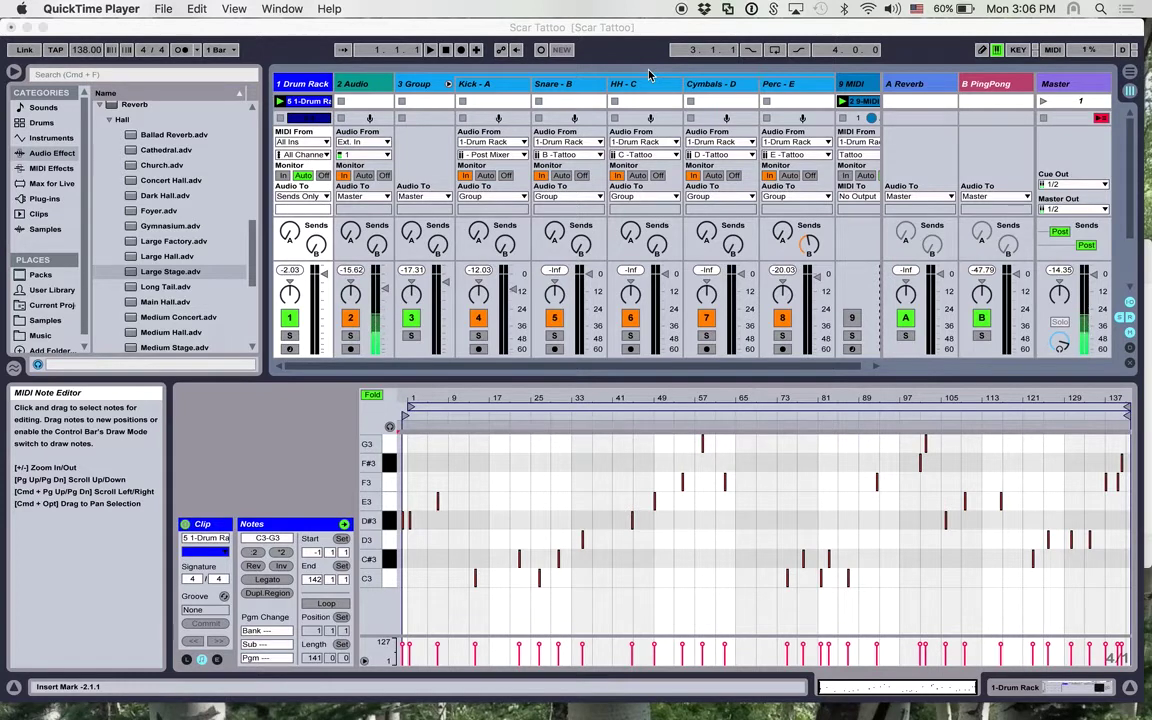
pyautogui.click(287, 90)
pyautogui.click(1014, 690)
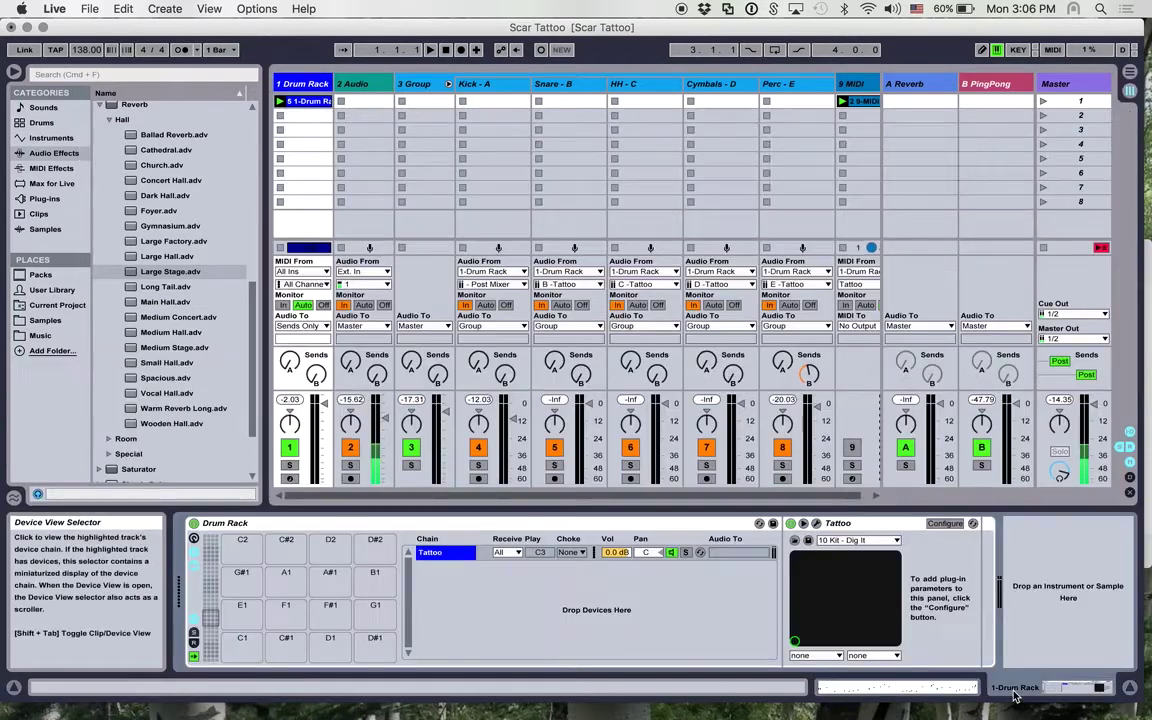
# Step: Open Tattoo's editor window and display the Cowbell sound's settings
pyautogui.click(816, 524)
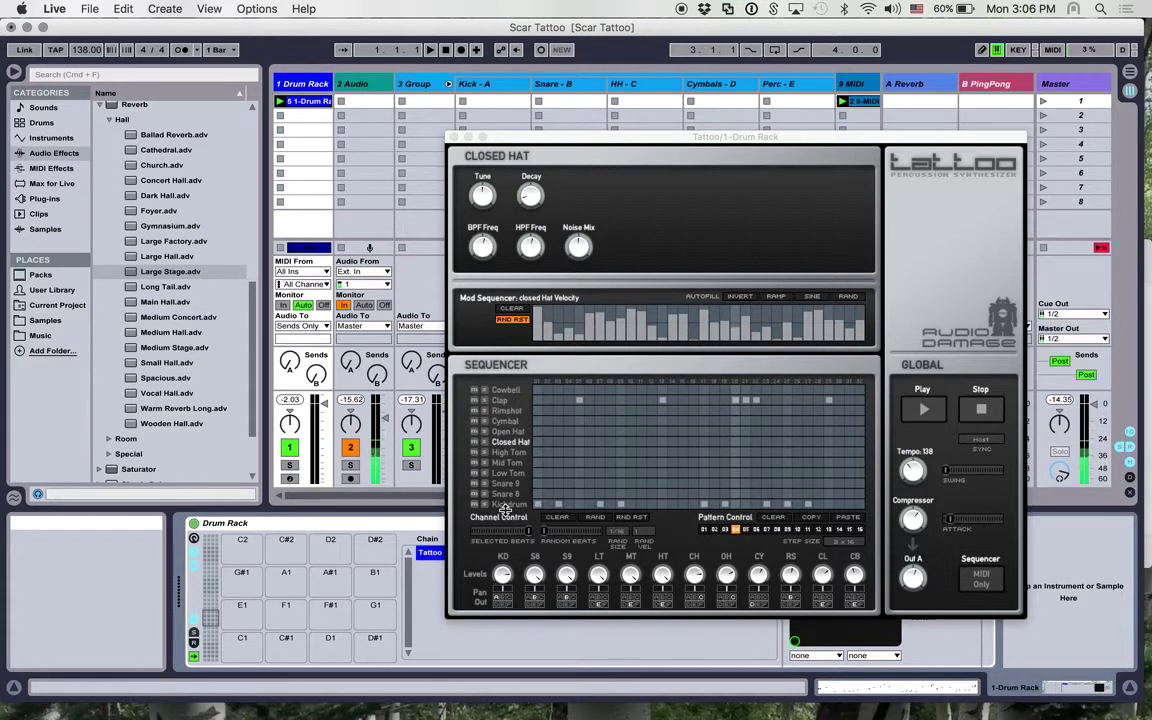
pyautogui.click(505, 396)
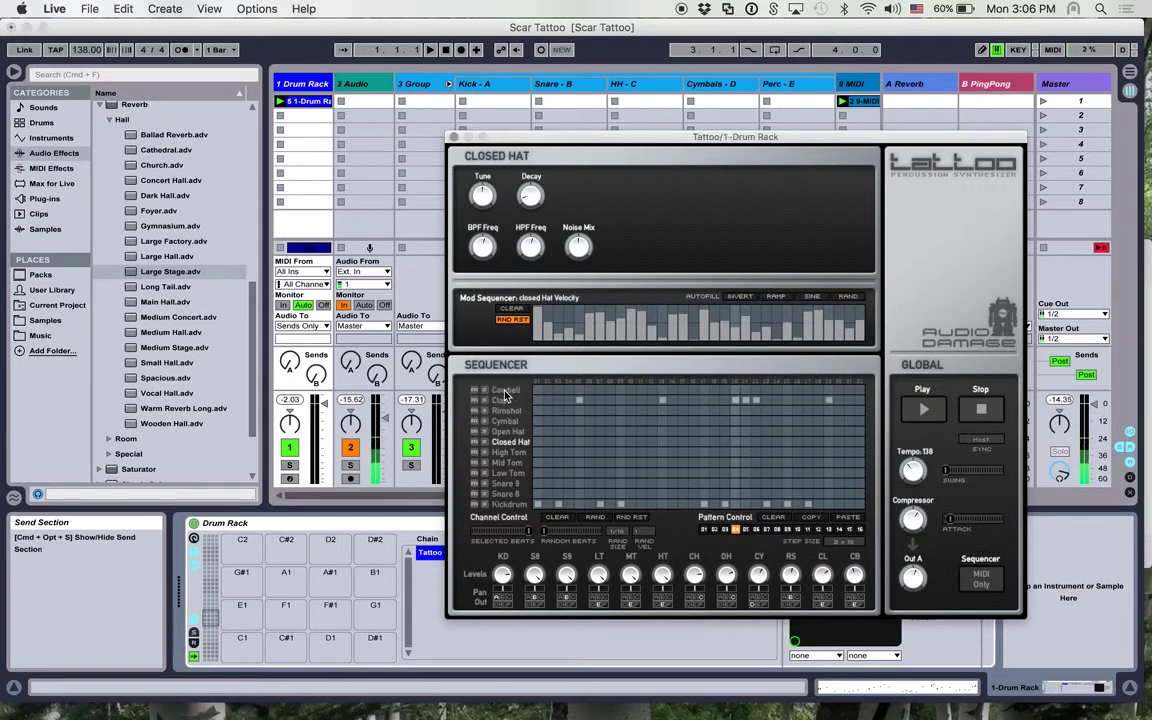
pyautogui.click(505, 392)
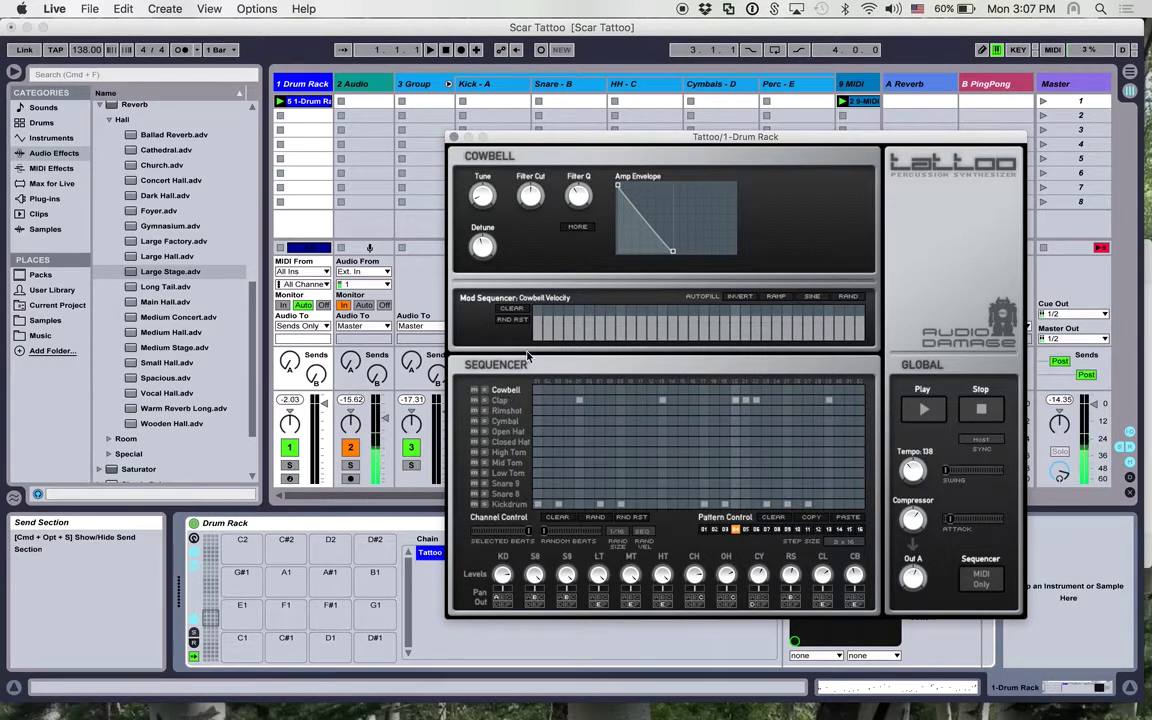
# Step: Draw a Cowbell velocity ramp, then switch it to sine and random shapes with RND RST
pyautogui.moveTo(535, 338); pyautogui.dragTo(779, 320)
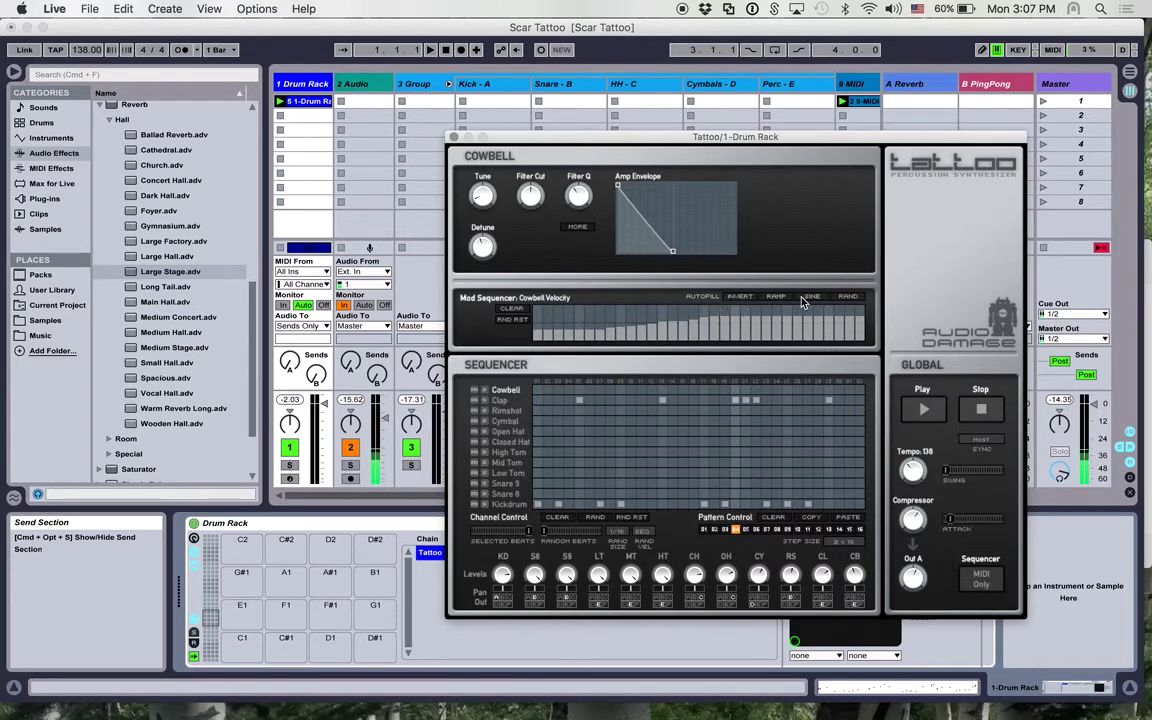
pyautogui.click(806, 298)
pyautogui.click(808, 298)
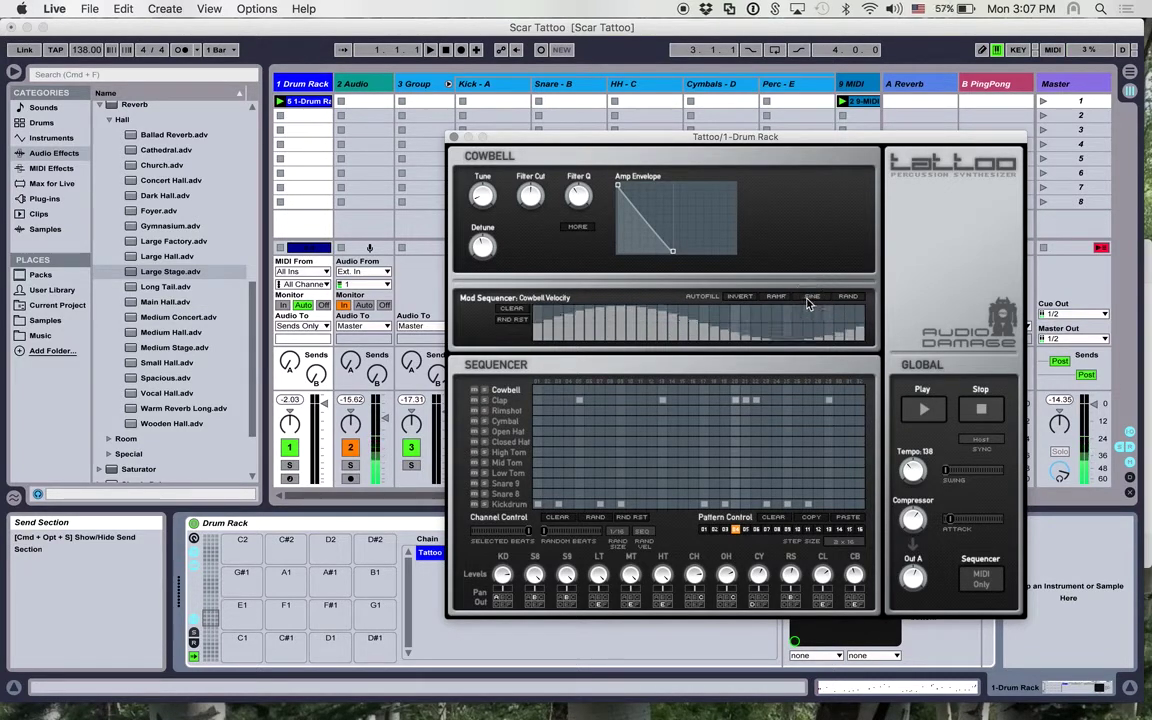
pyautogui.click(847, 297)
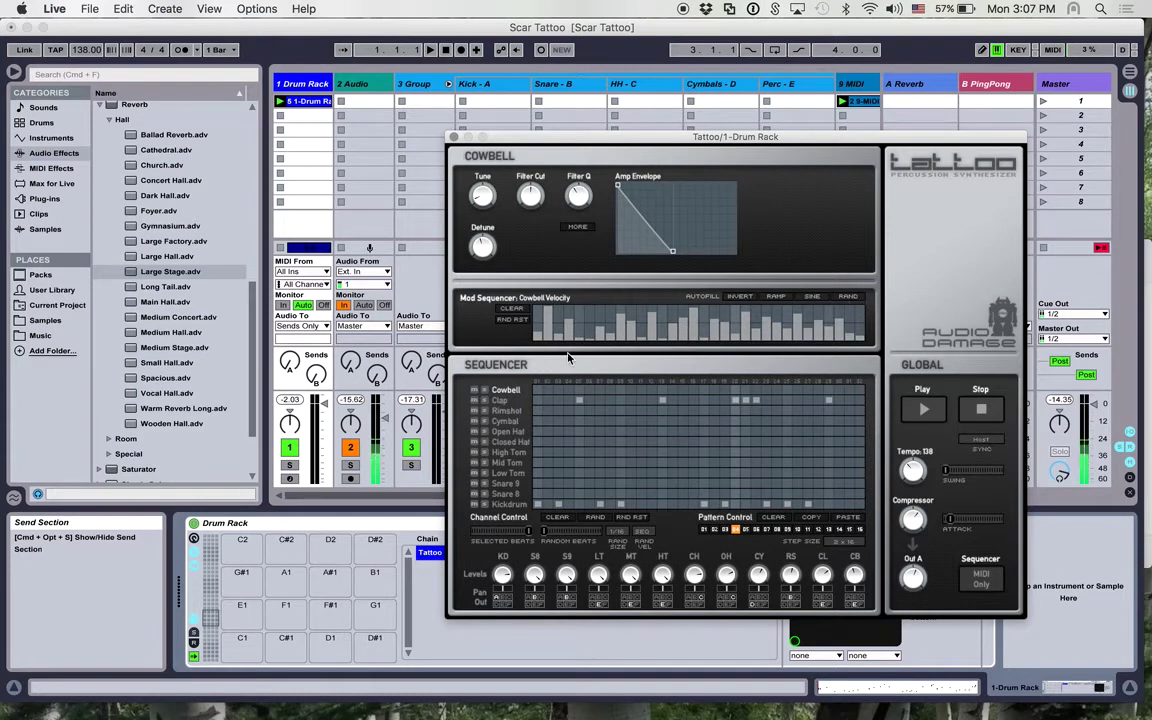
pyautogui.click(511, 320)
# Step: Switch Tattoo to pattern 02 and show the Open Hat sound's settings
pyautogui.click(712, 530)
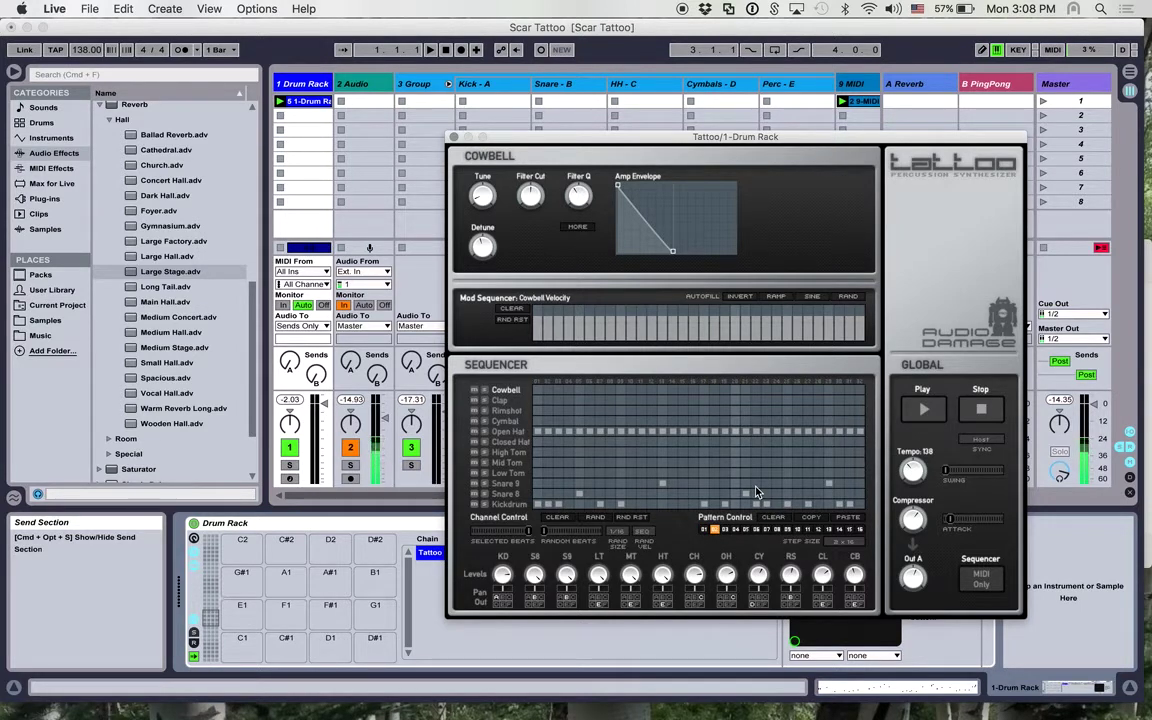
pyautogui.click(506, 432)
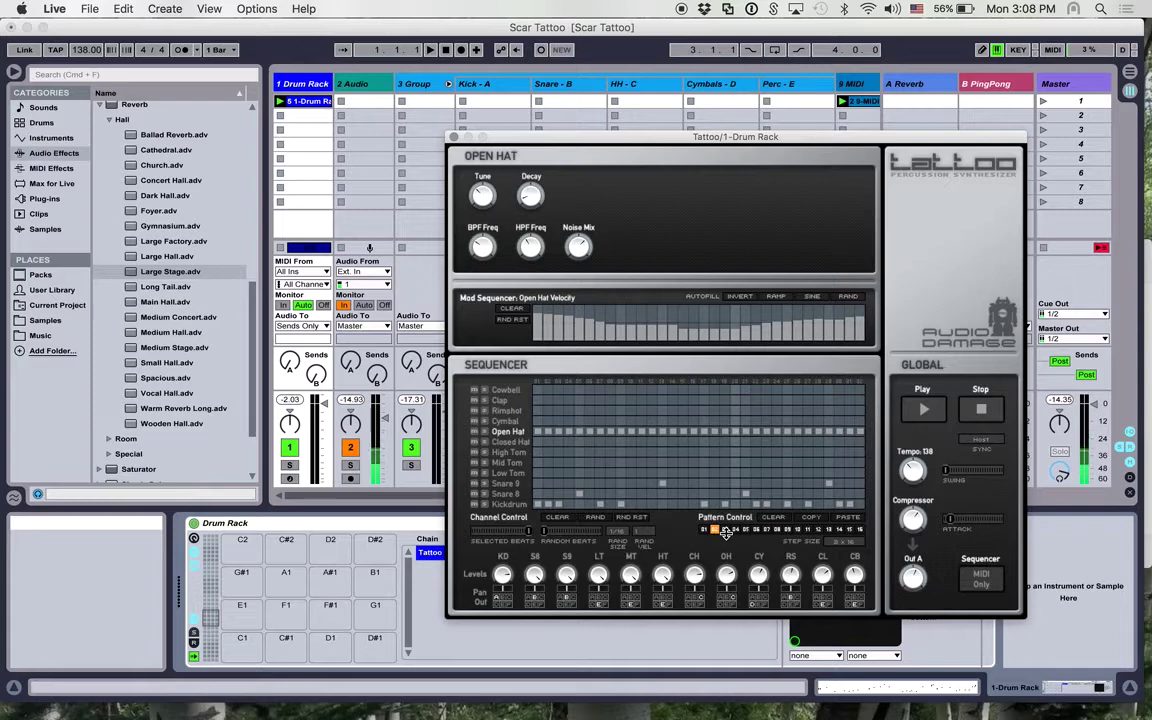
# Step: Show the drum clip's C3–G3 MIDI notes and close the Tattoo editor
pyautogui.click(884, 688)
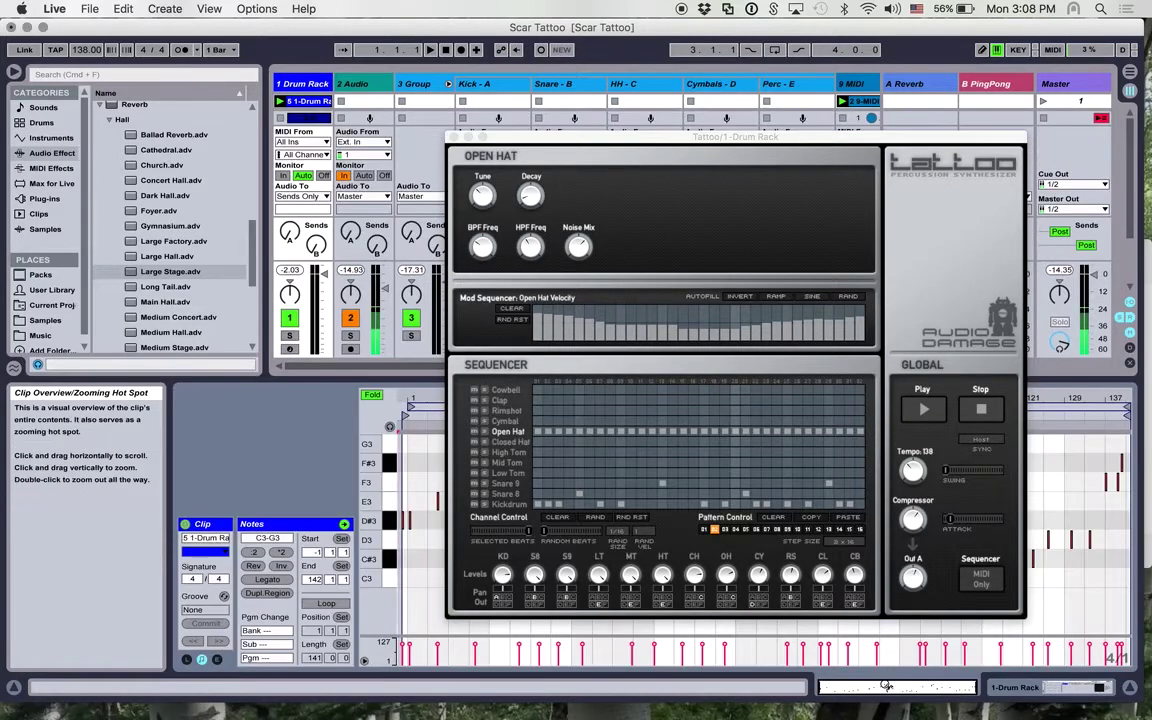
pyautogui.click(453, 137)
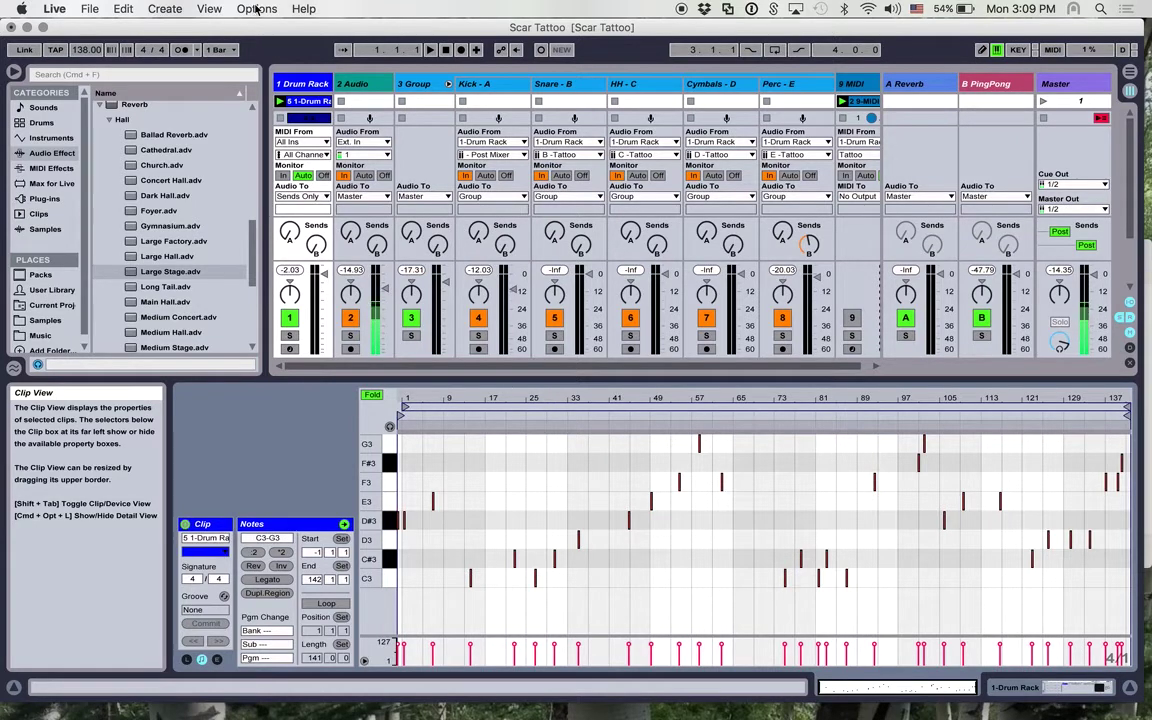
pyautogui.click(232, 50)
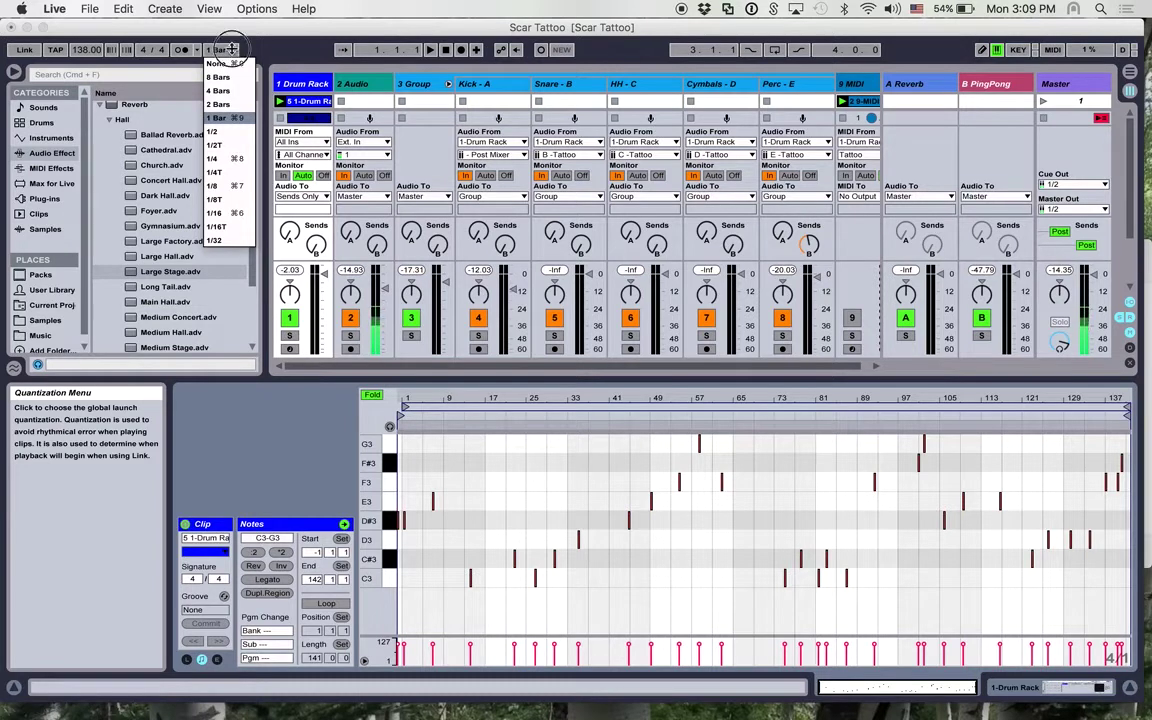
pyautogui.click(220, 48)
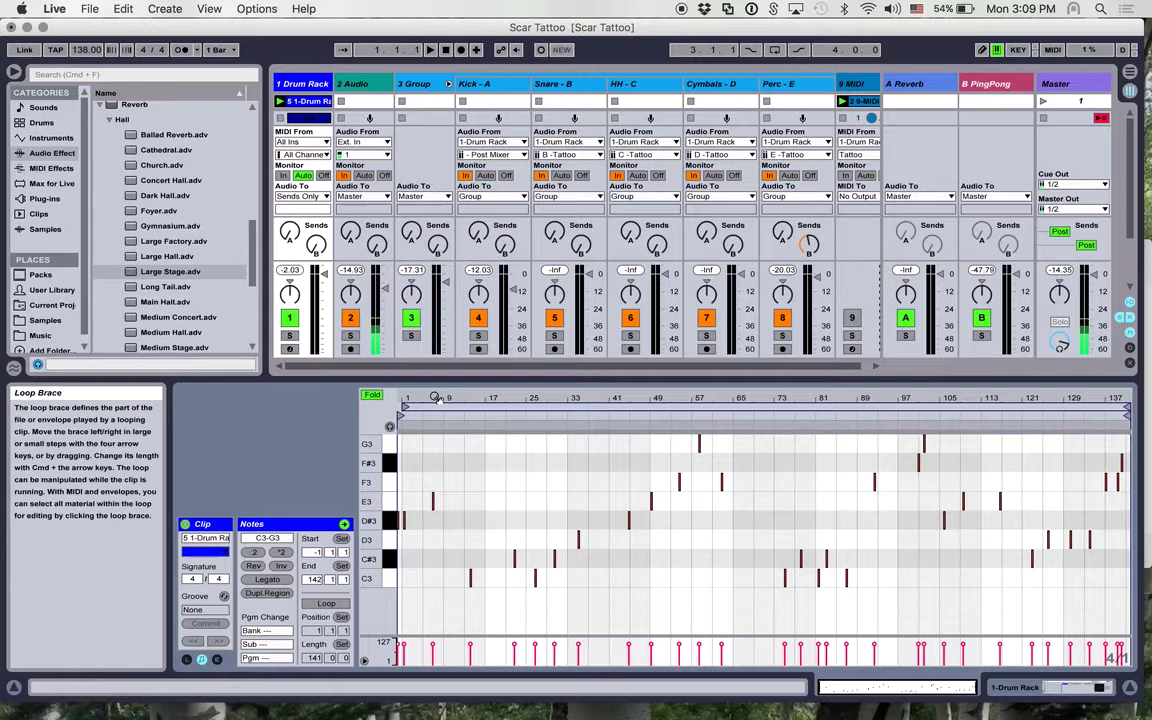
# Step: Zoom in horizontally on the drum clip's notes and scroll through the clip and back
pyautogui.moveTo(438, 398); pyautogui.dragTo(438, 426)
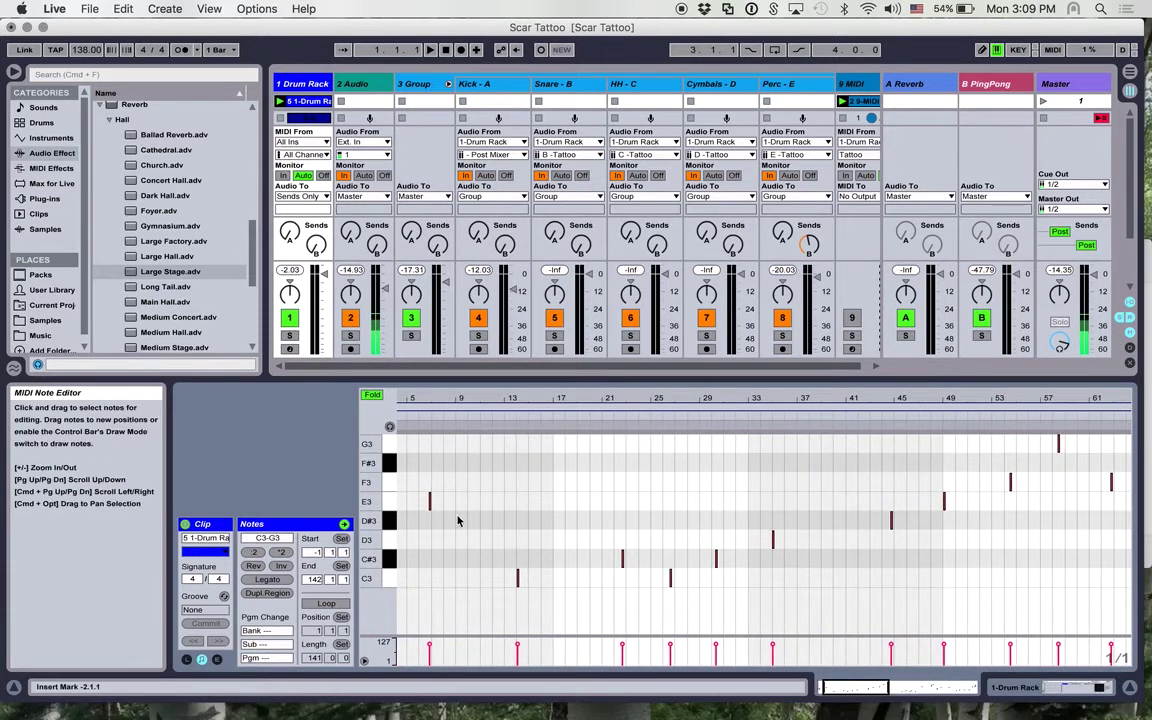
pyautogui.hscroll(-3, 418, 533)
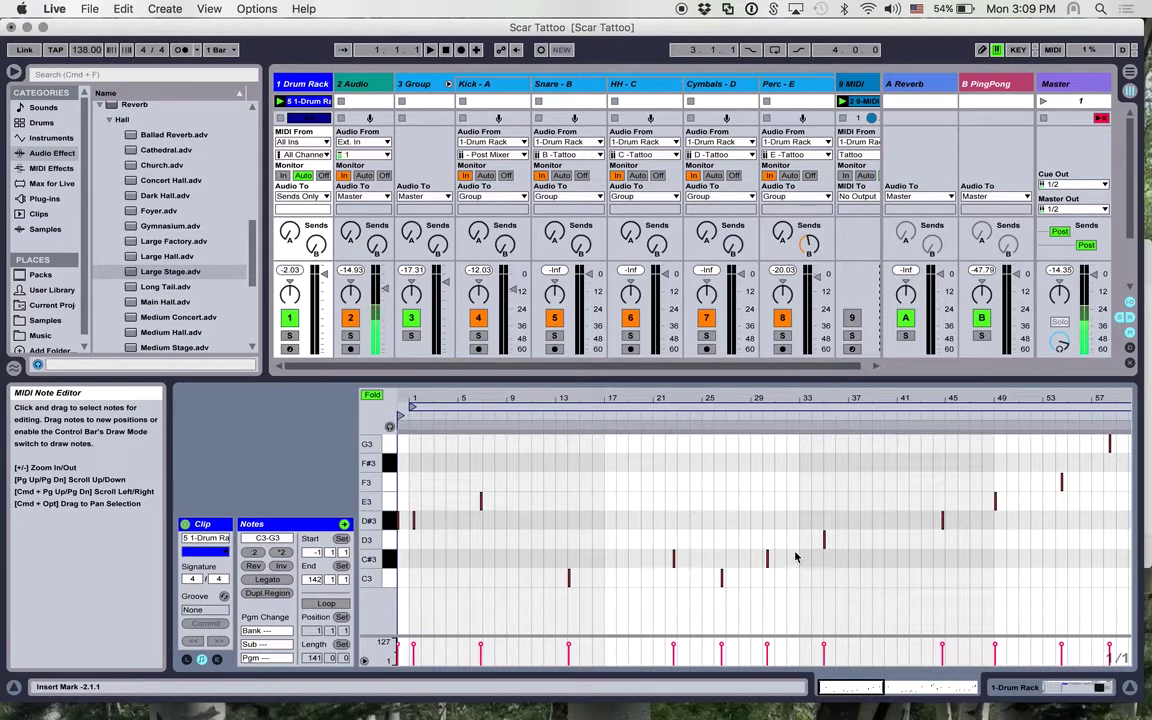
pyautogui.hscroll(10, 796, 557)
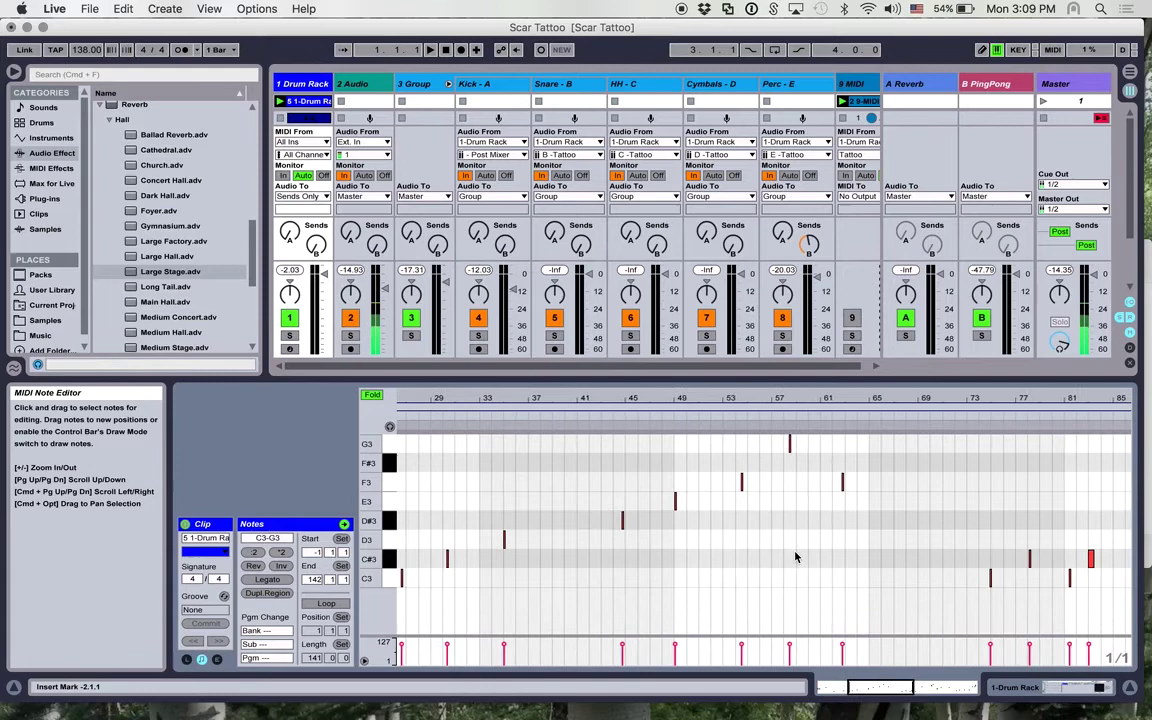
pyautogui.hscroll(2, 796, 557)
pyautogui.hscroll(5, 796, 557)
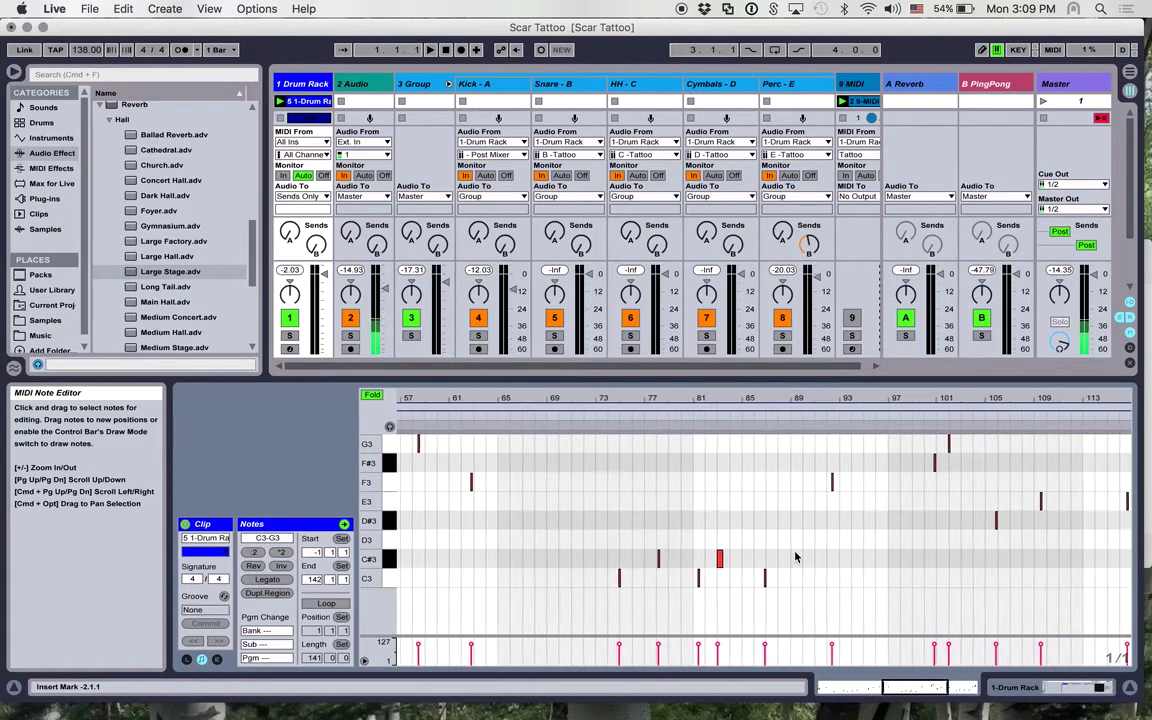
pyautogui.hscroll(2, 796, 557)
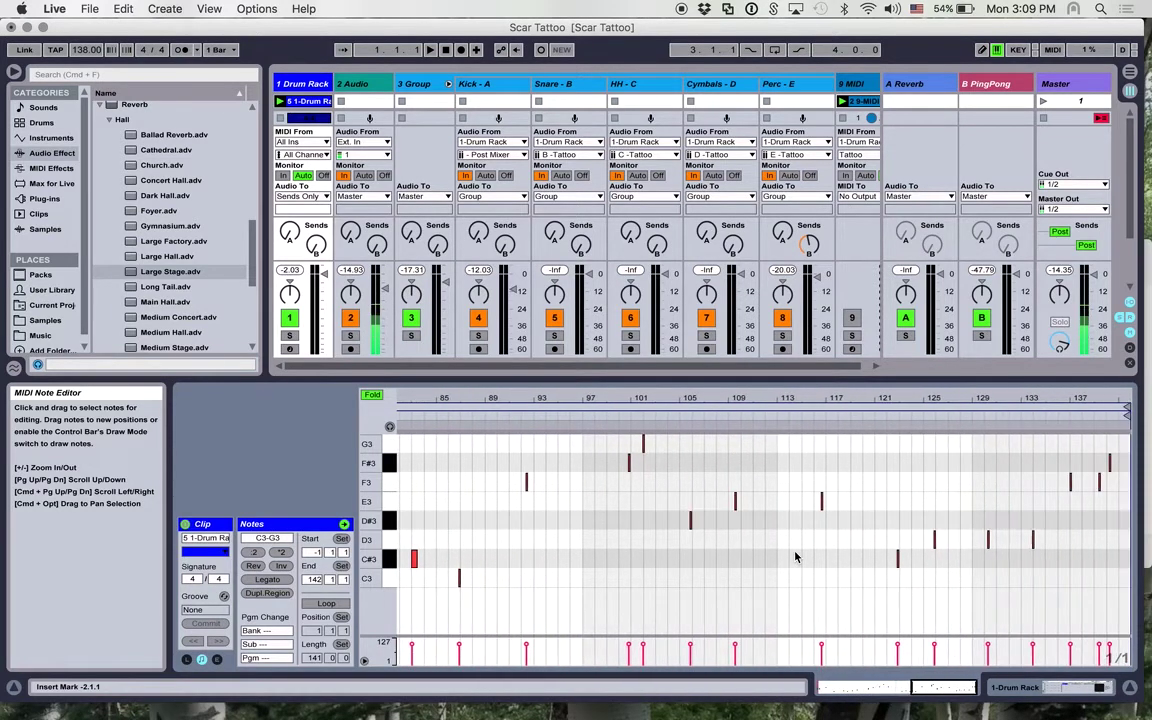
pyautogui.hscroll(-15, 796, 557)
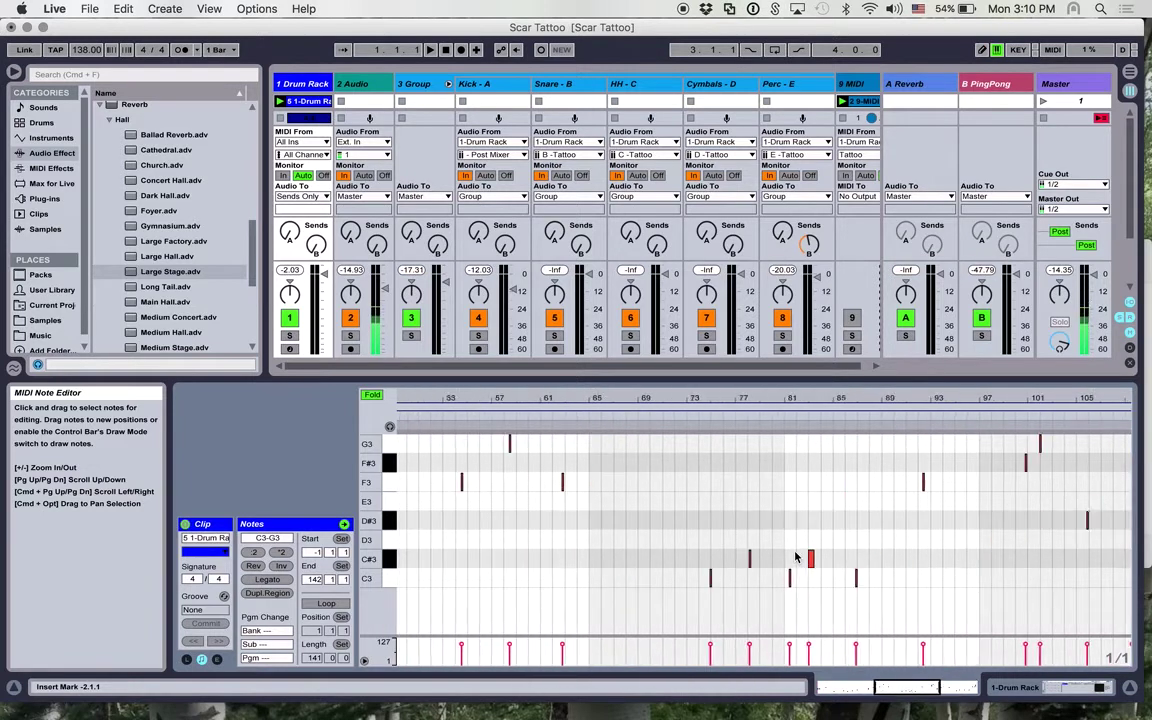
# Step: Start playback, reopen Tattoo from the Drum Rack chain, then close its window
pyautogui.click(431, 50)
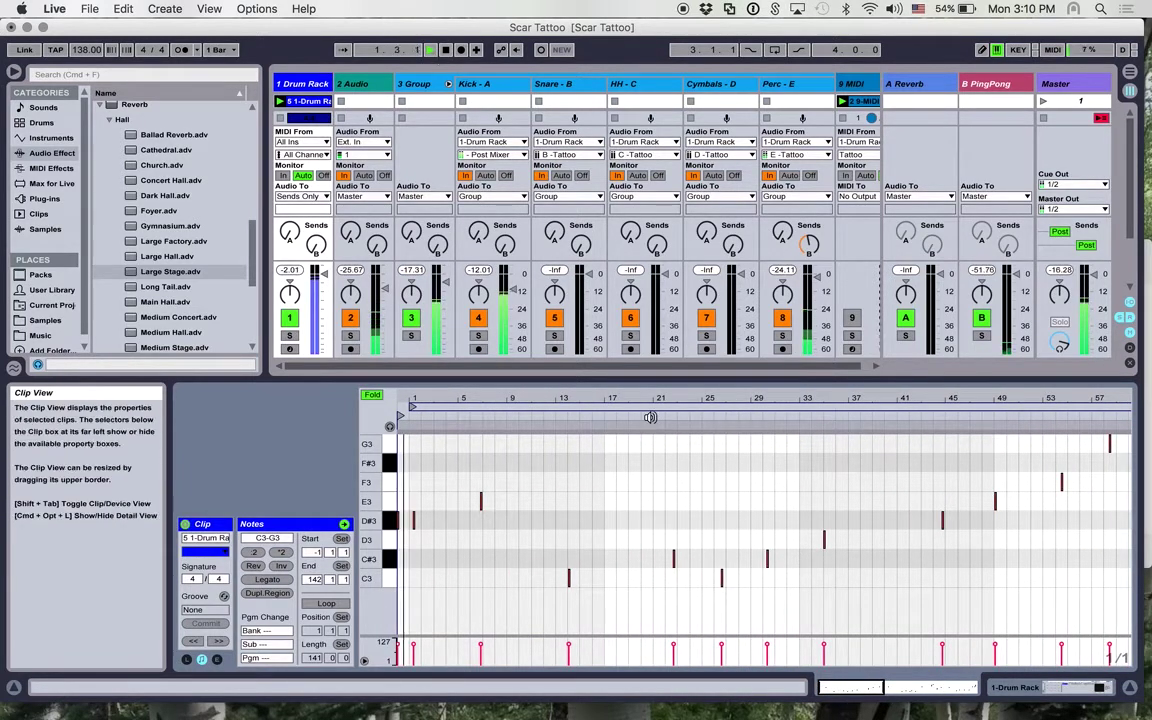
pyautogui.click(1005, 697)
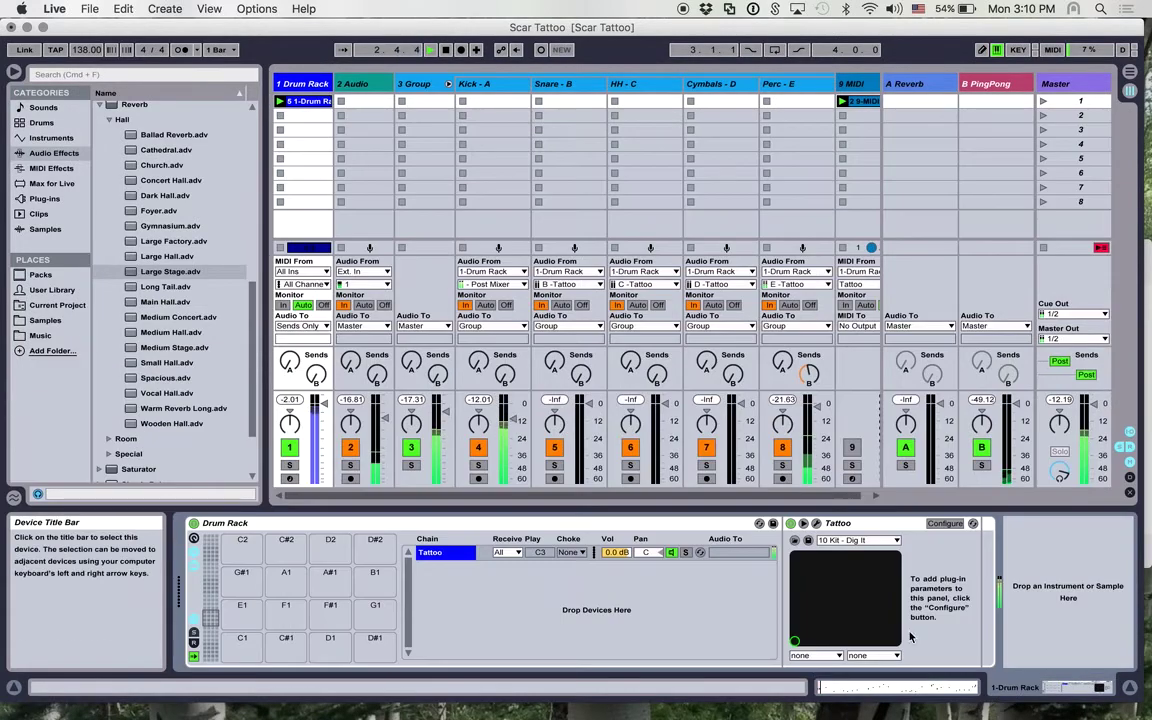
pyautogui.click(818, 525)
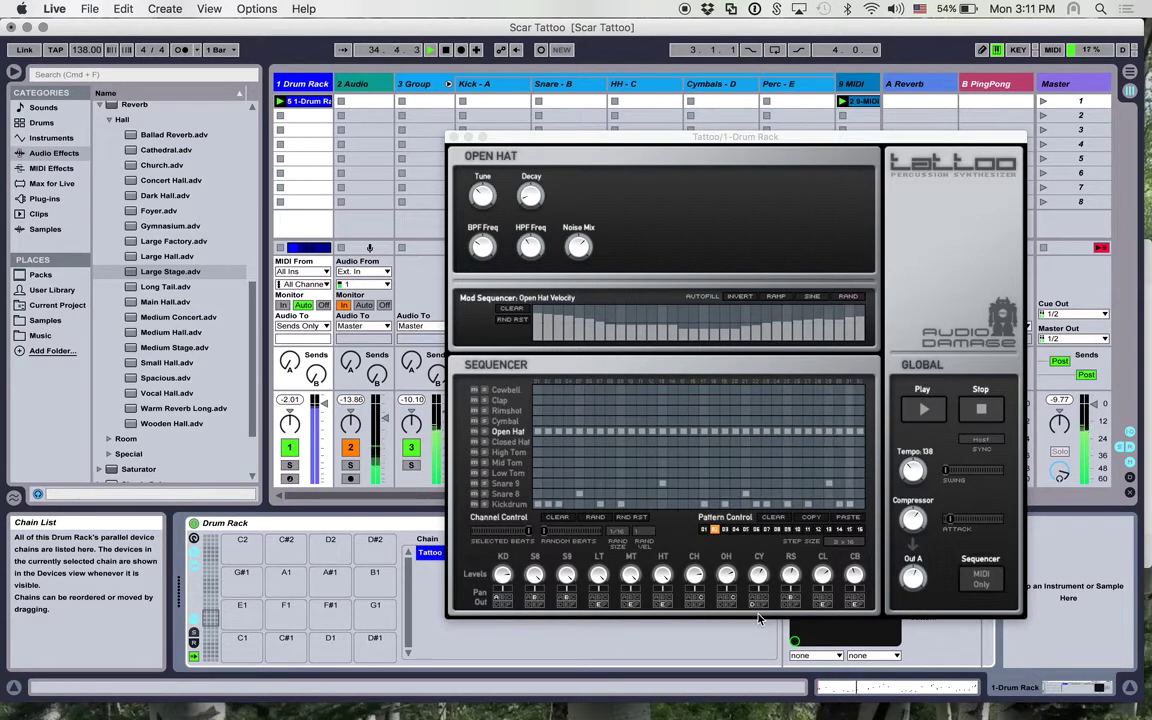
pyautogui.click(453, 137)
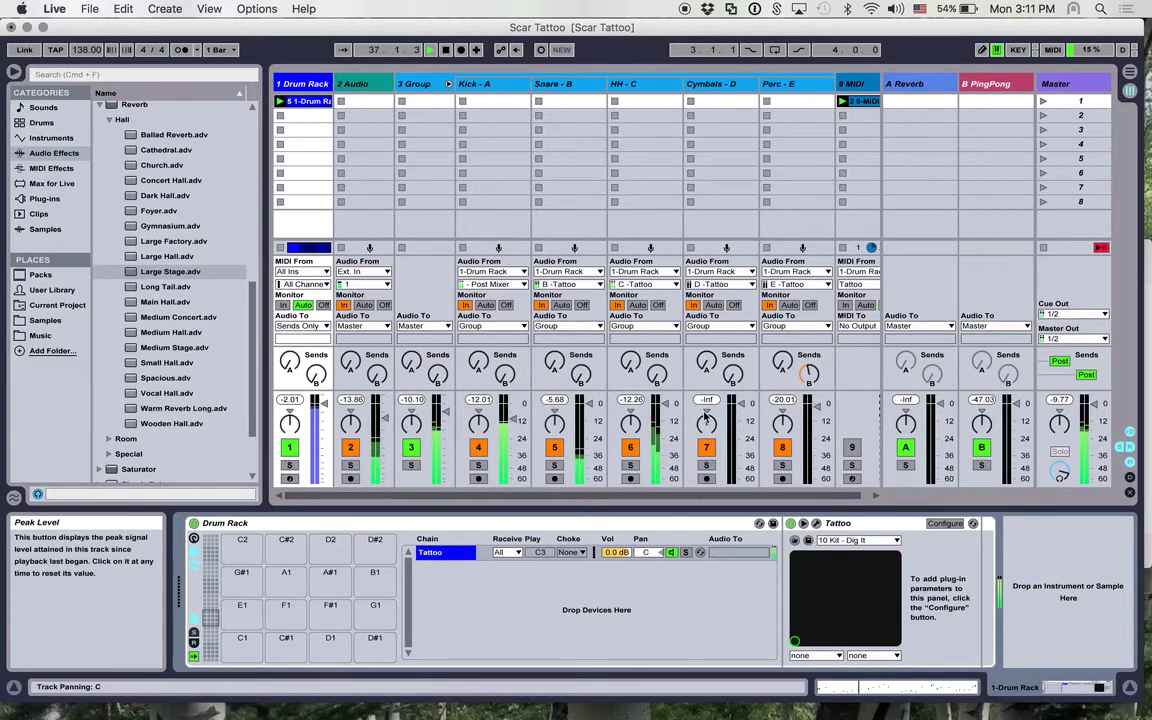
# Step: Fold and unfold 3 Group, then inspect the Group, Snare - B and Perc - E effect chains
pyautogui.click(449, 84)
pyautogui.click(449, 86)
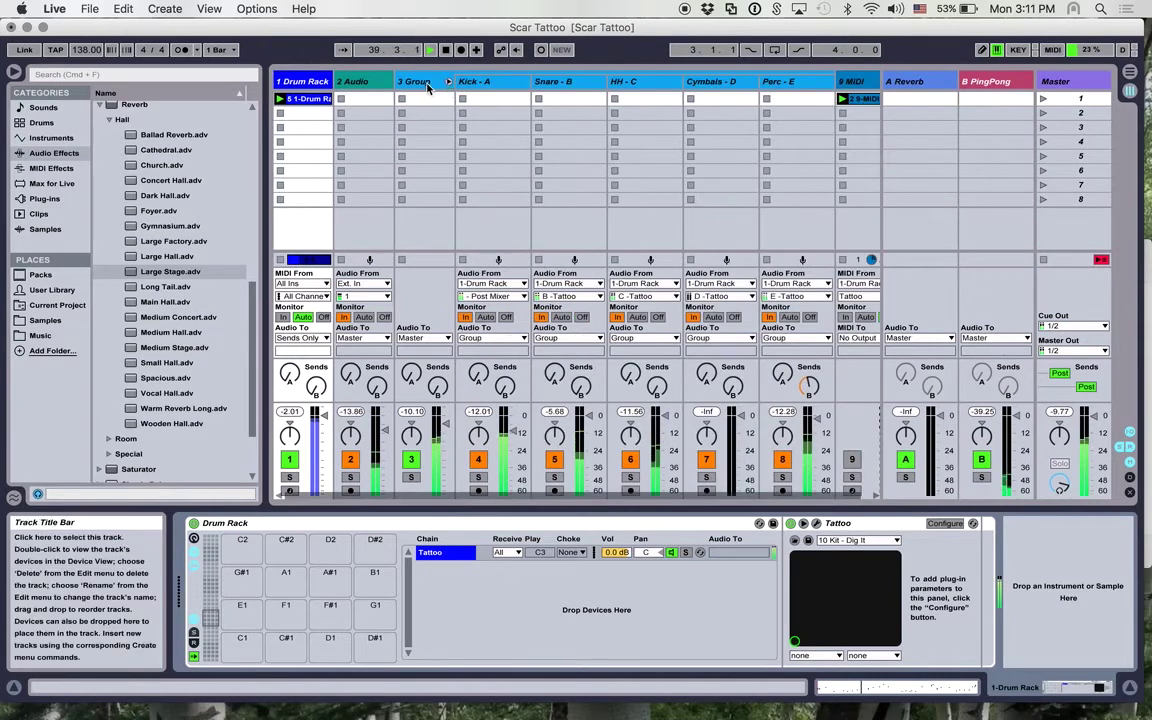
pyautogui.click(427, 84)
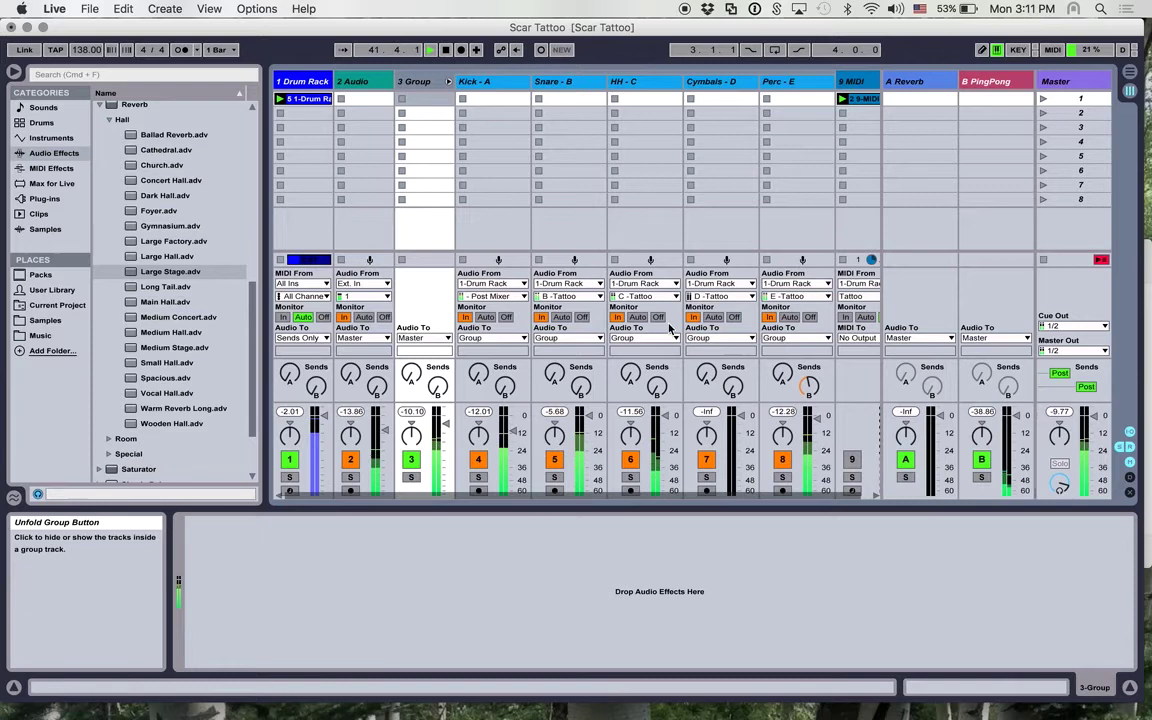
pyautogui.click(560, 85)
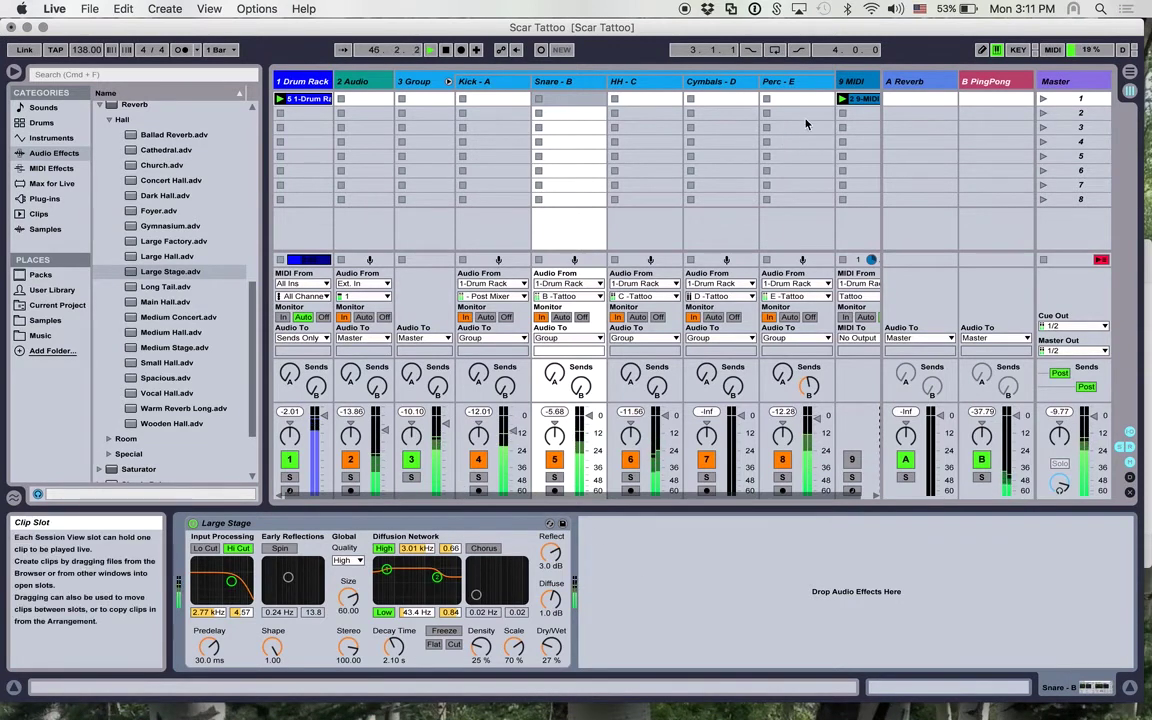
pyautogui.click(801, 86)
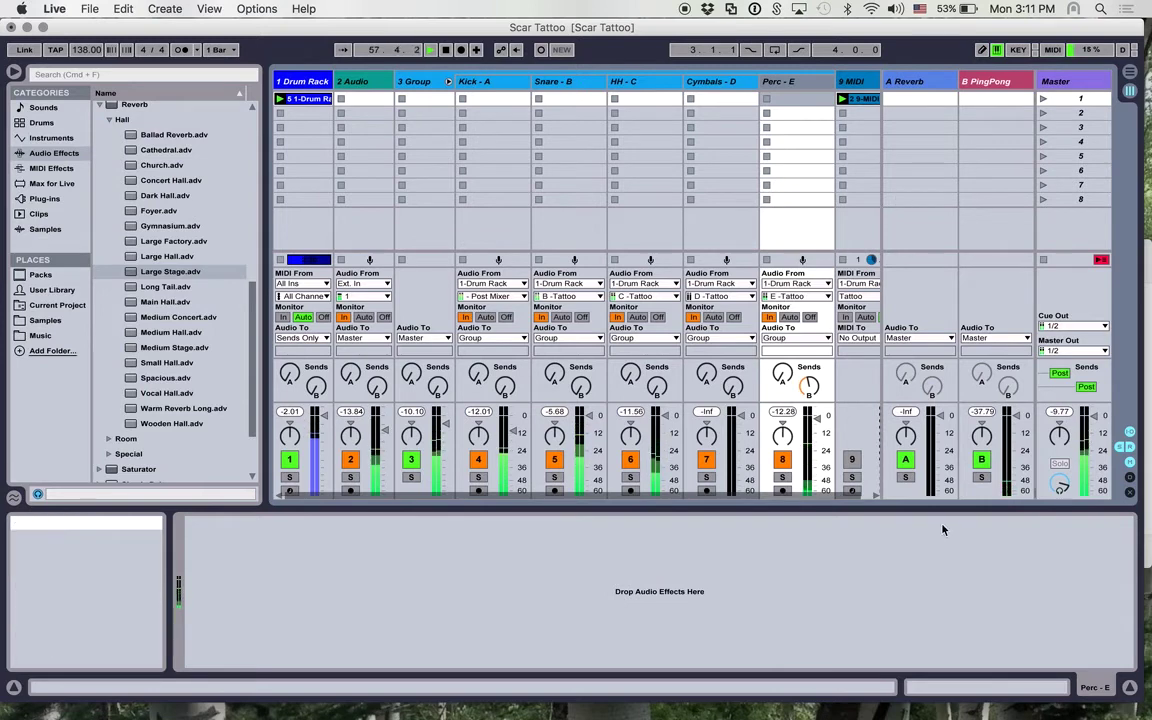
# Step: Select the 1 Drum Rack track and reopen the Tattoo editor window
pyautogui.click(298, 84)
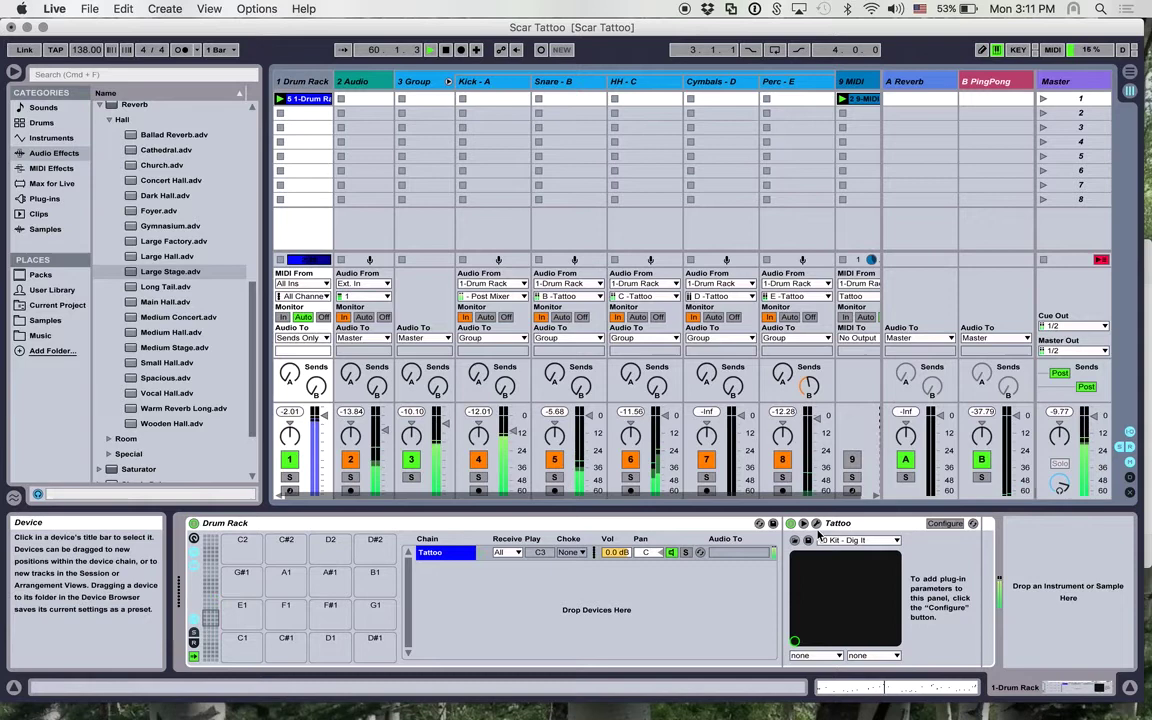
pyautogui.click(817, 524)
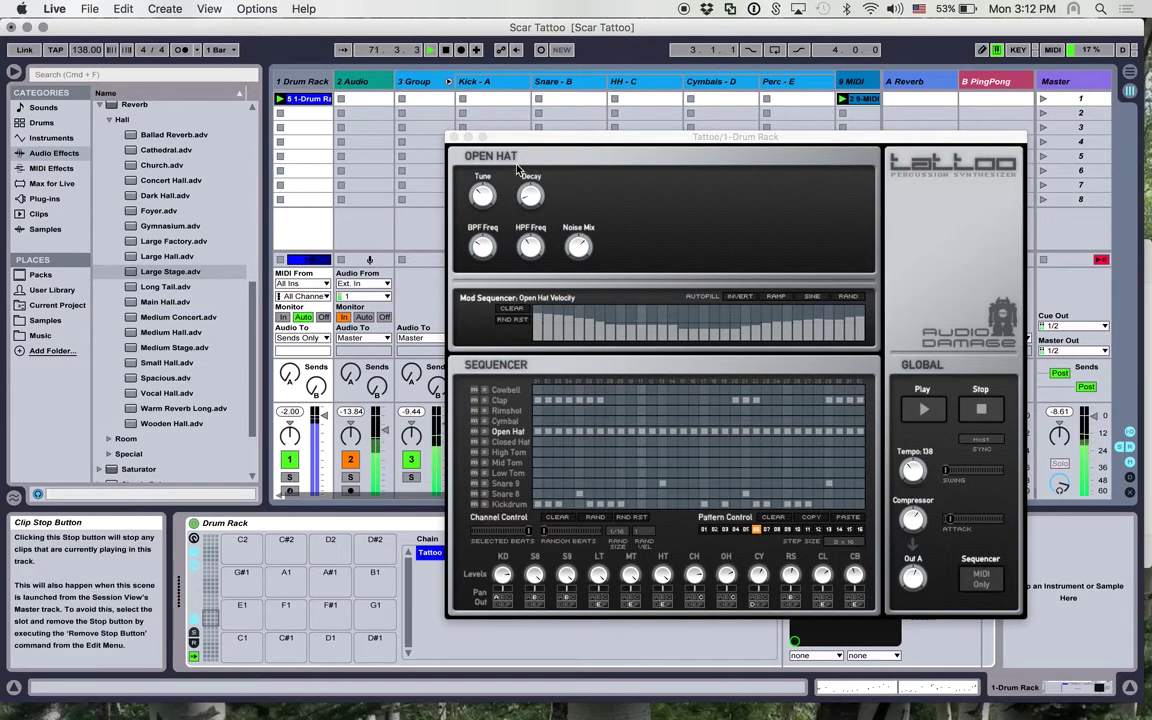
# Step: Close the Tattoo window and select the 9 MIDI track
pyautogui.click(452, 137)
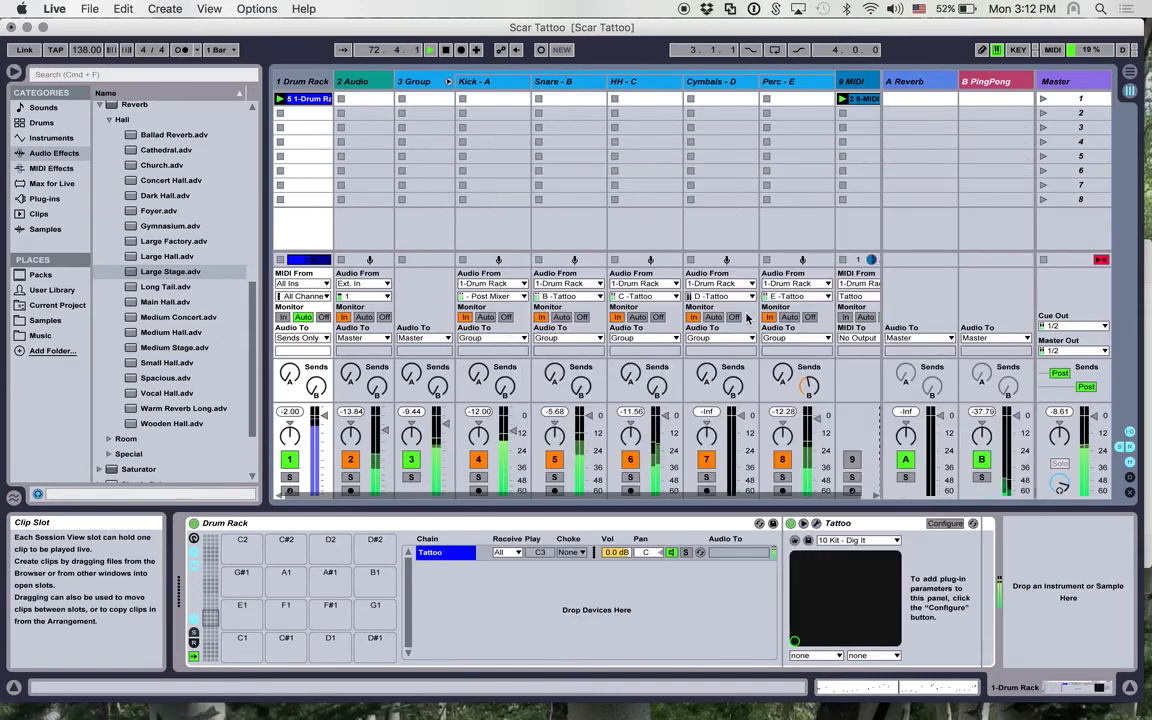
pyautogui.hscroll(2, 746, 317)
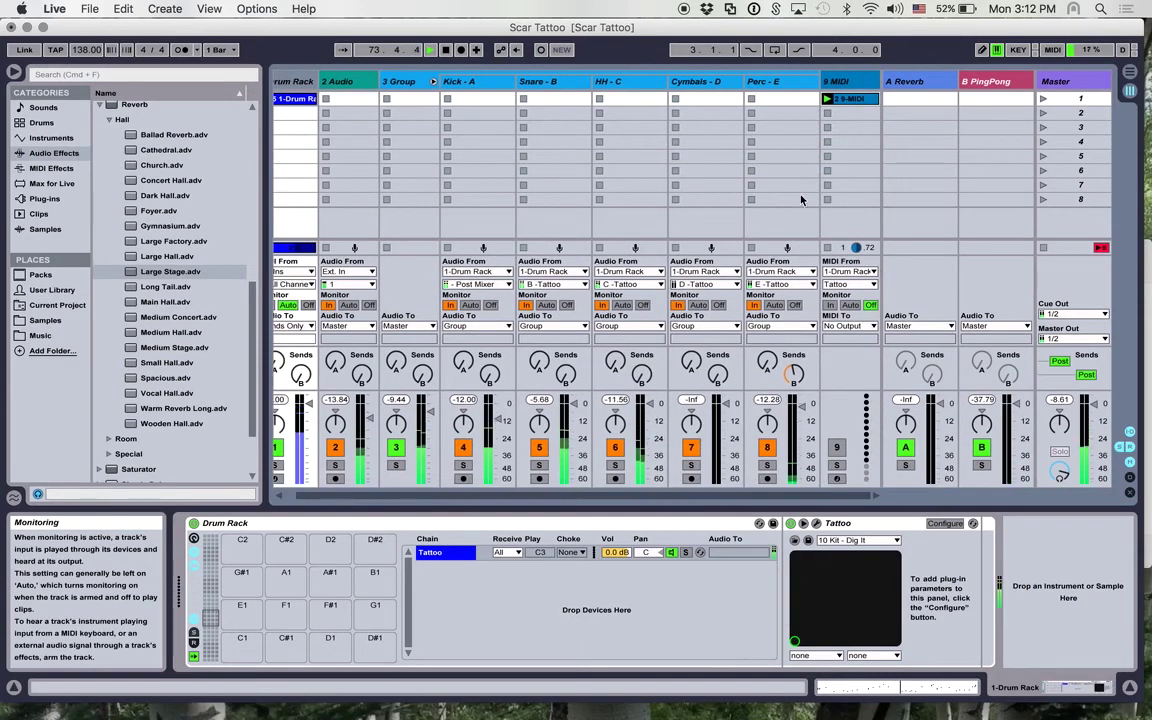
pyautogui.click(848, 83)
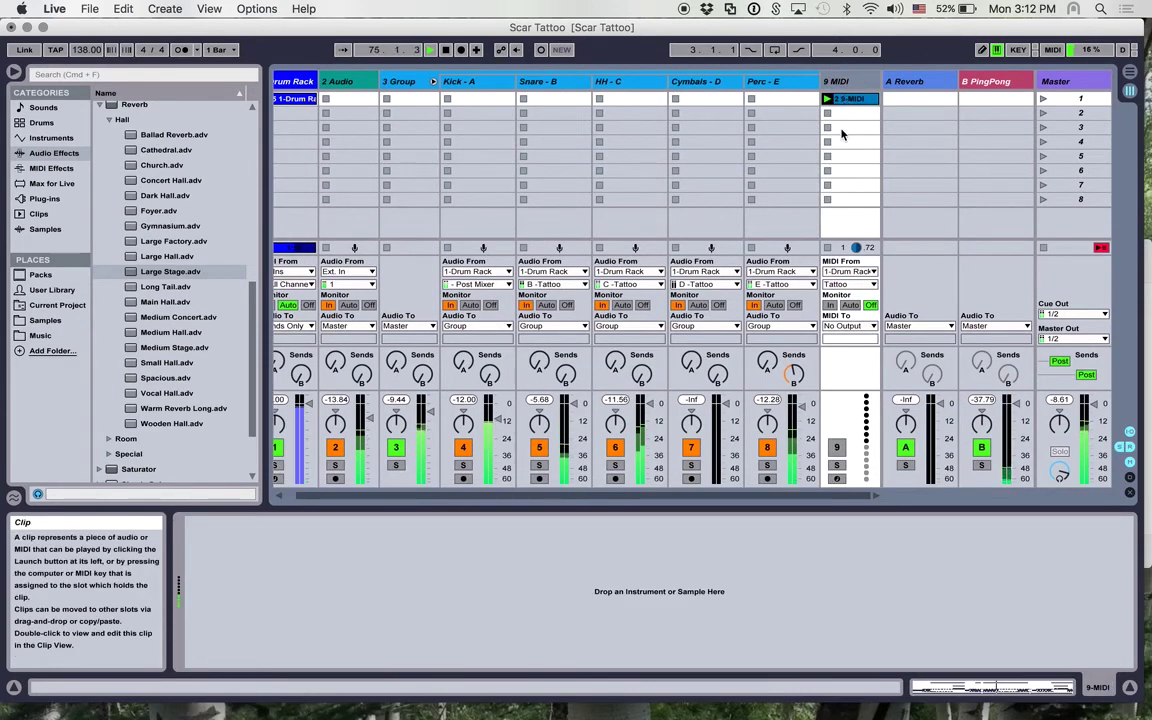
# Step: Keep 9 MIDI's input as 1-Drum Rack, Tattoo and show its recorded clip's notes
pyautogui.click(868, 272)
pyautogui.click(866, 273)
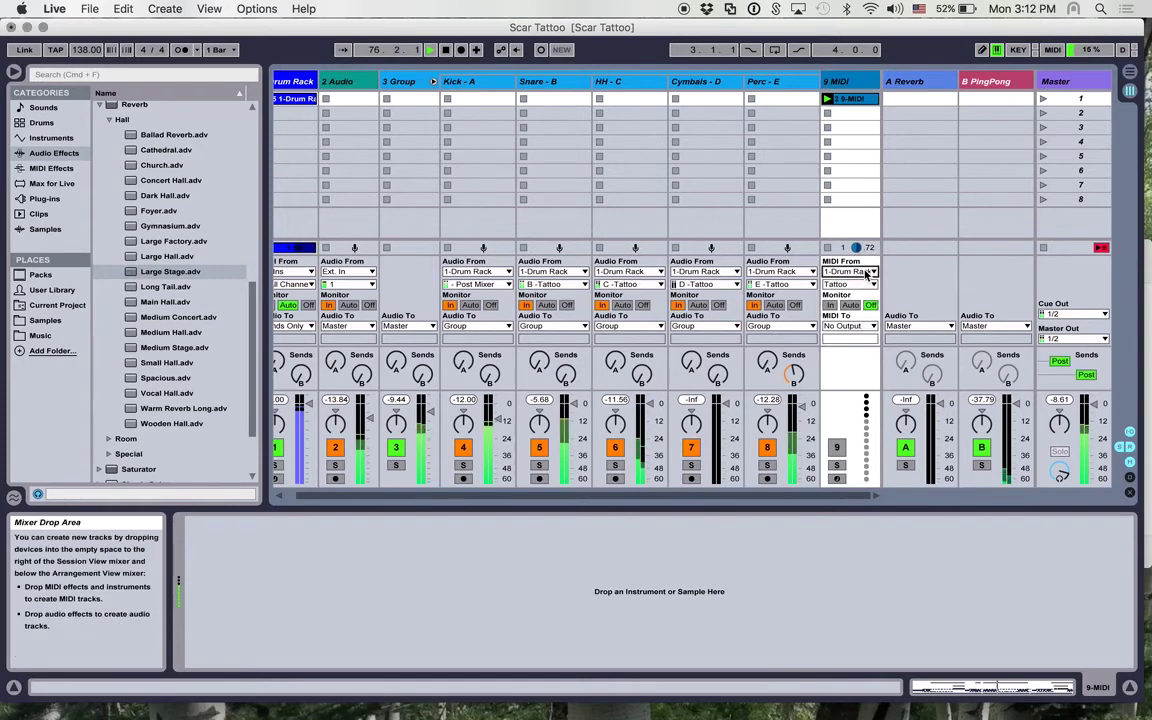
pyautogui.click(864, 286)
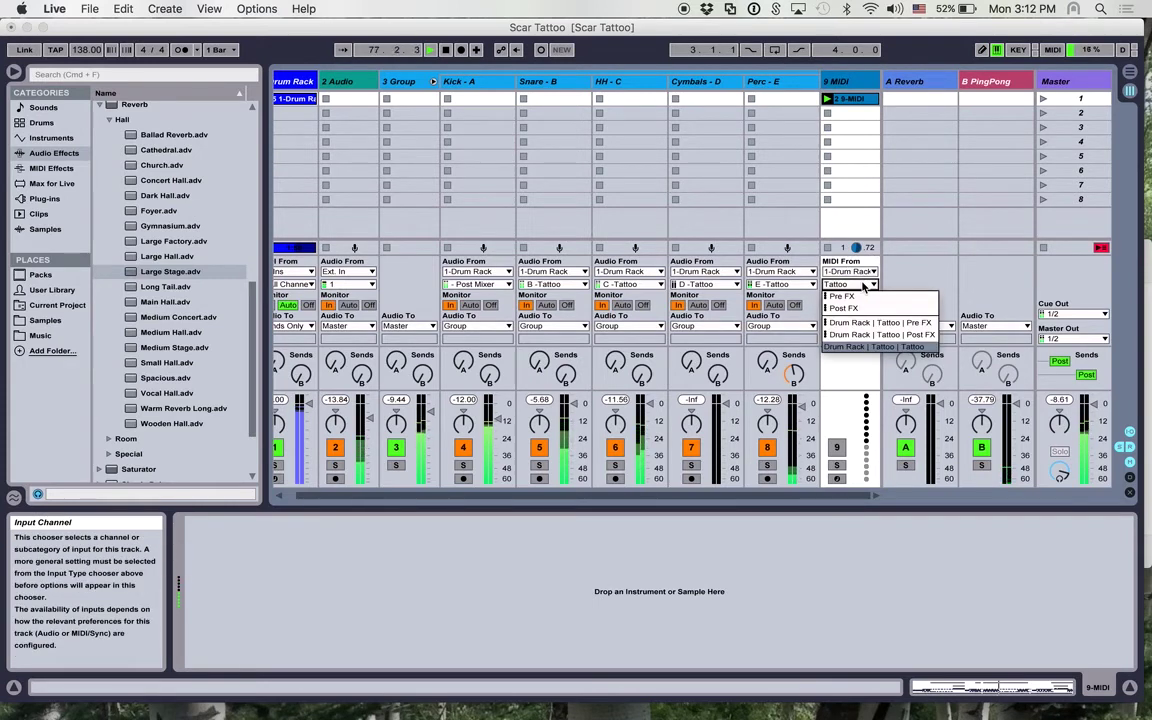
pyautogui.click(864, 286)
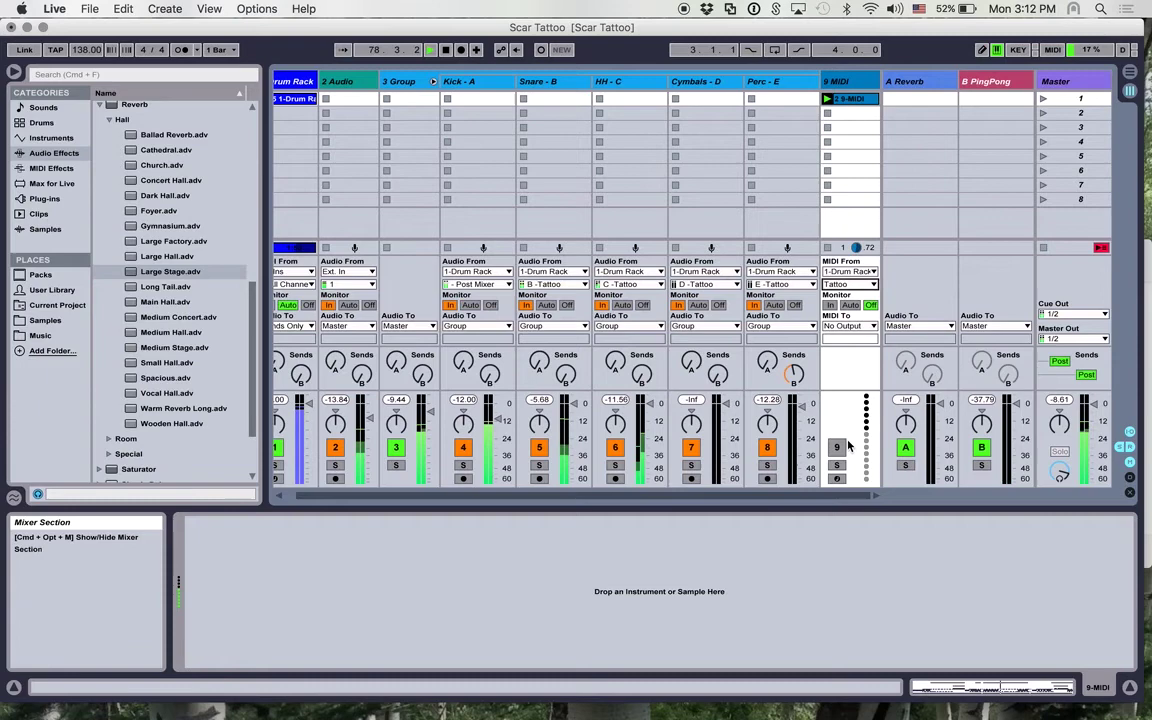
pyautogui.click(955, 687)
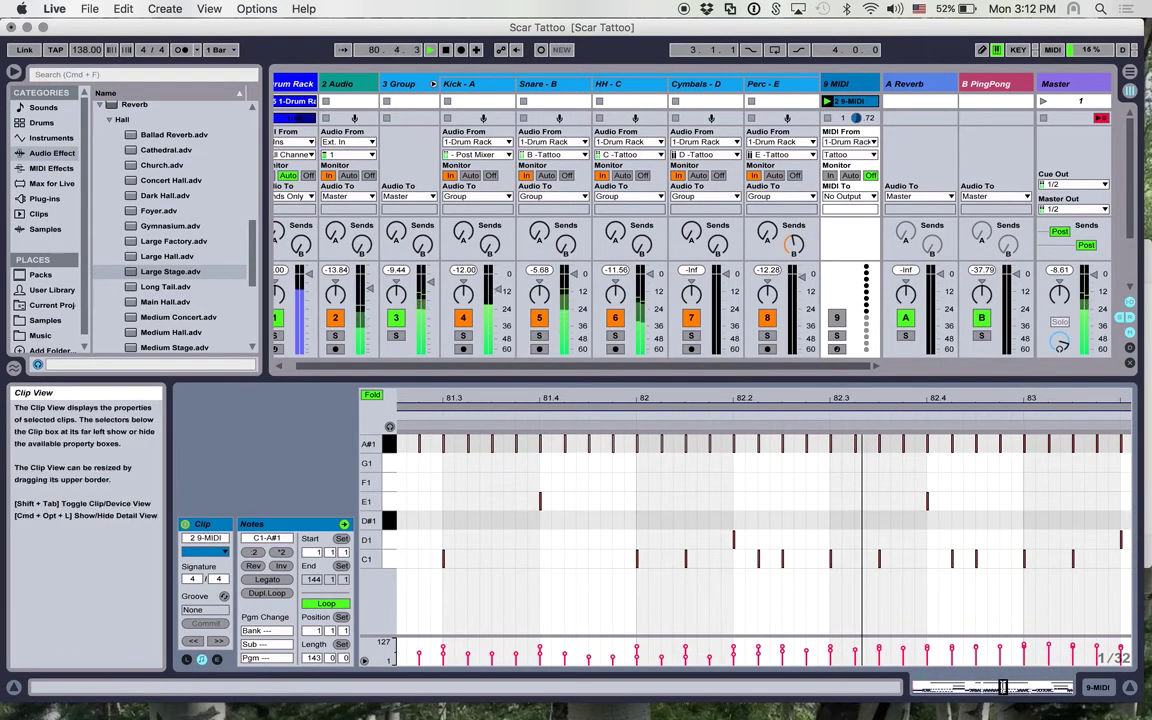
# Step: Zoom and scroll through the 2 9-MIDI clip's drum notes, ending zoomed out on bars 49–137
pyautogui.press('-')
pyautogui.press('-')
pyautogui.press('-')
pyautogui.press('-')
pyautogui.press('-')
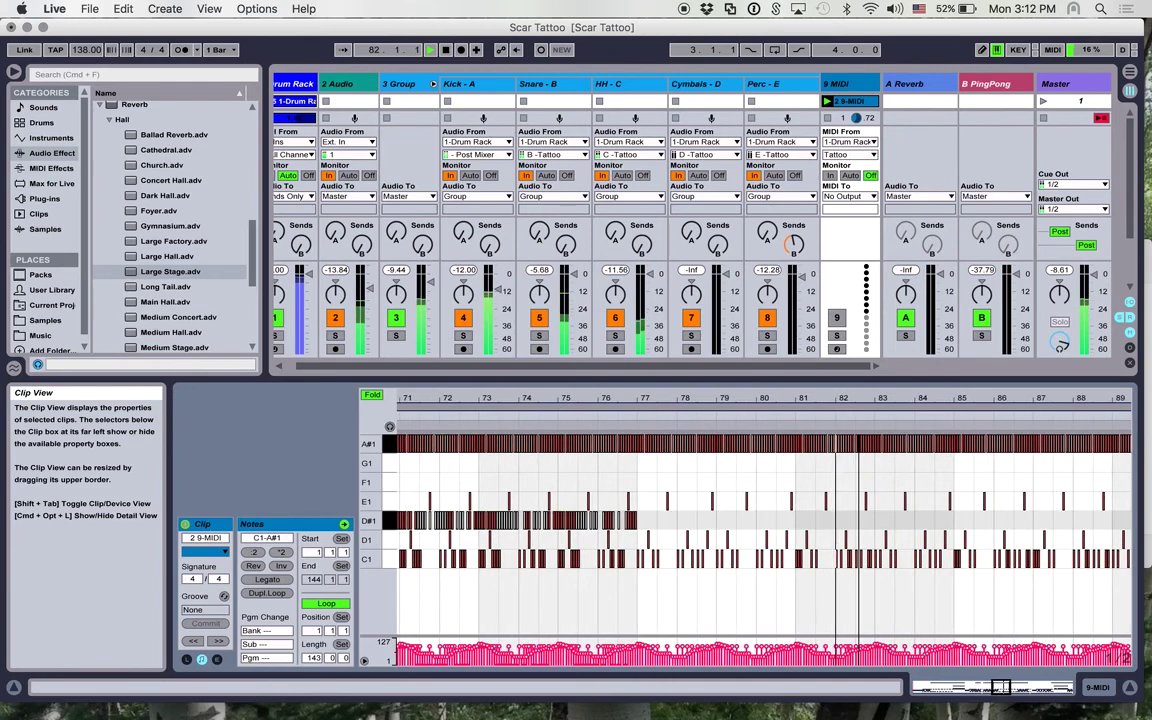
pyautogui.hscroll(10, 784, 478)
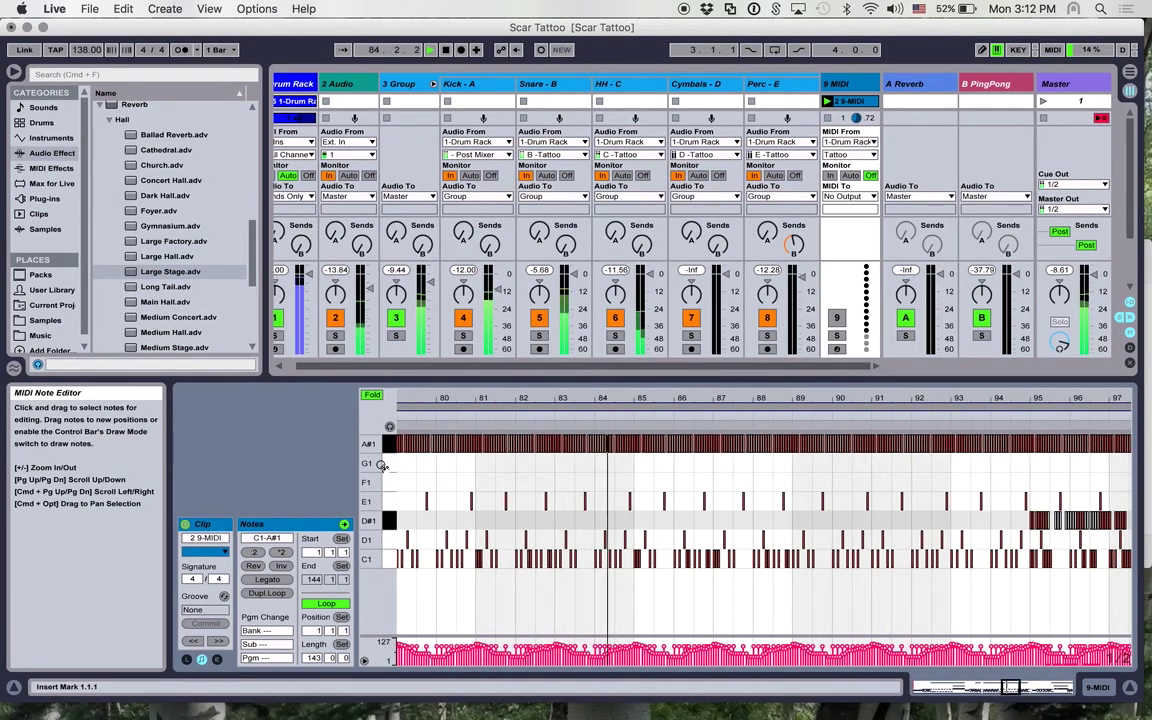
pyautogui.moveTo(805, 399)
pyautogui.mouseDown()
pyautogui.moveTo(805, 440)
pyautogui.moveTo(805, 422)
pyautogui.mouseUp()
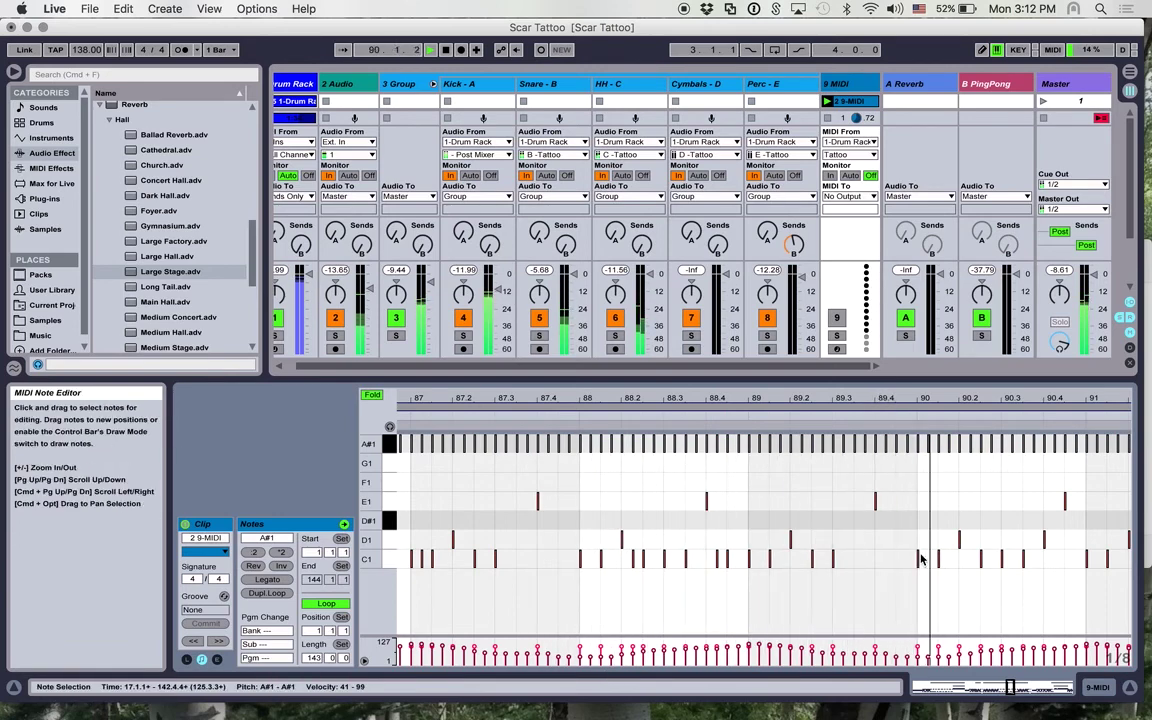
pyautogui.hscroll(10, 921, 559)
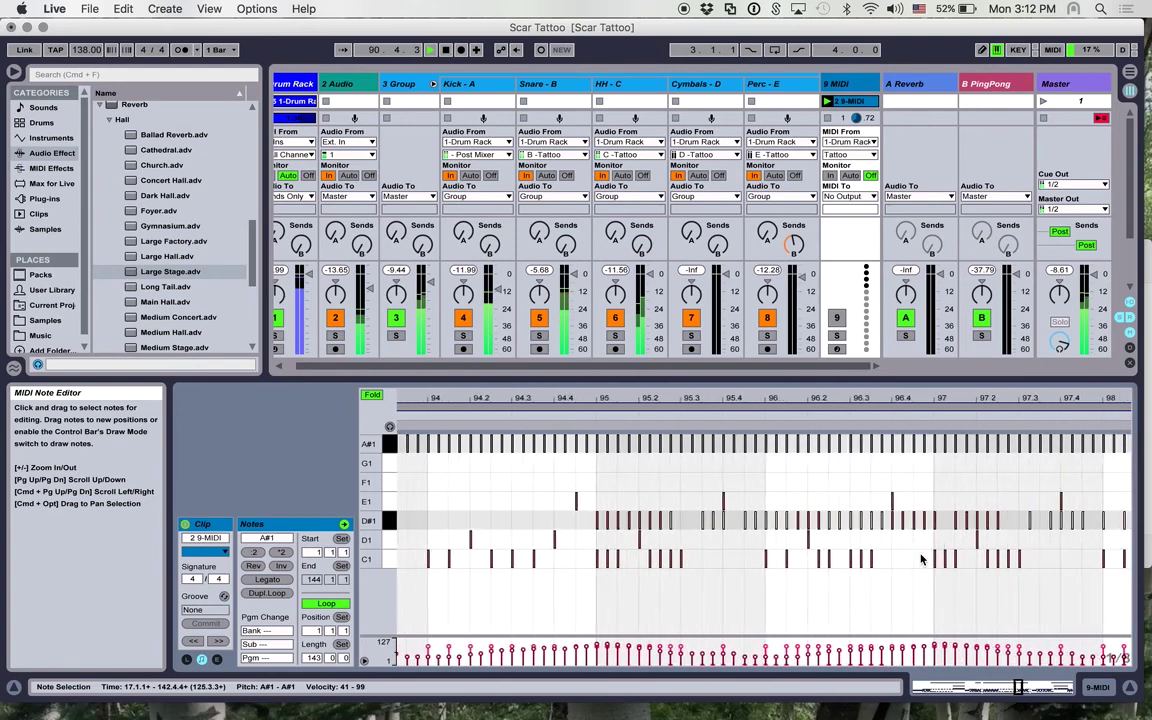
pyautogui.hscroll(2, 921, 559)
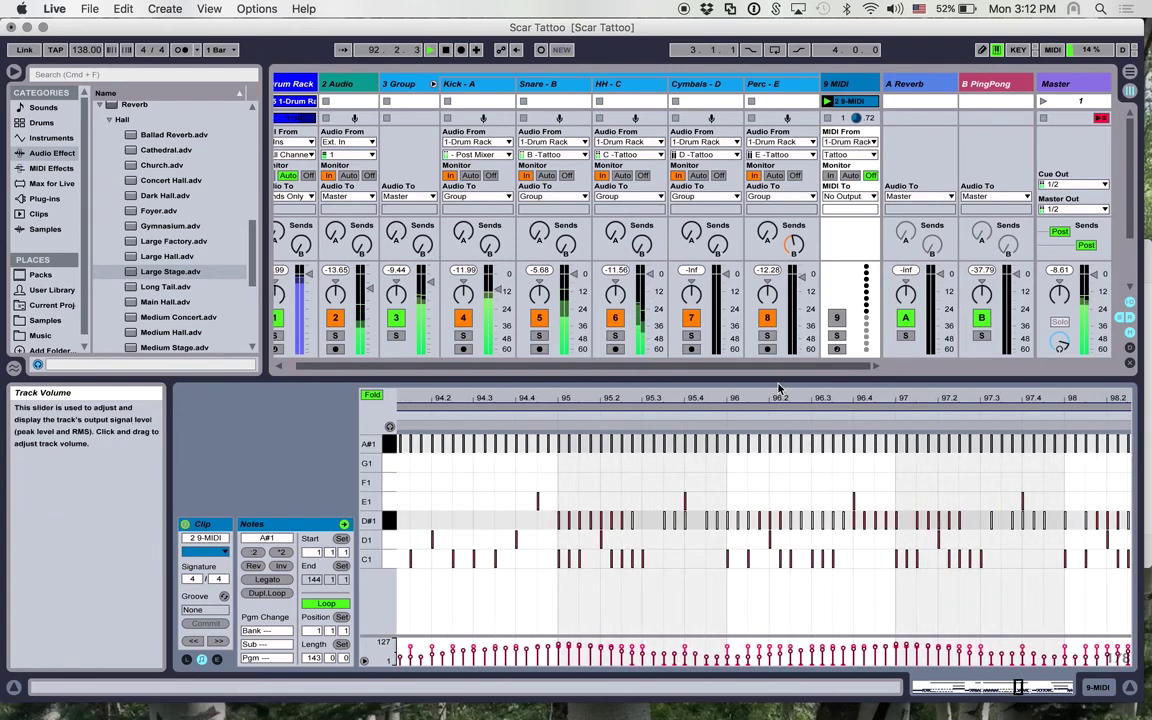
pyautogui.moveTo(771, 396); pyautogui.dragTo(771, 505)
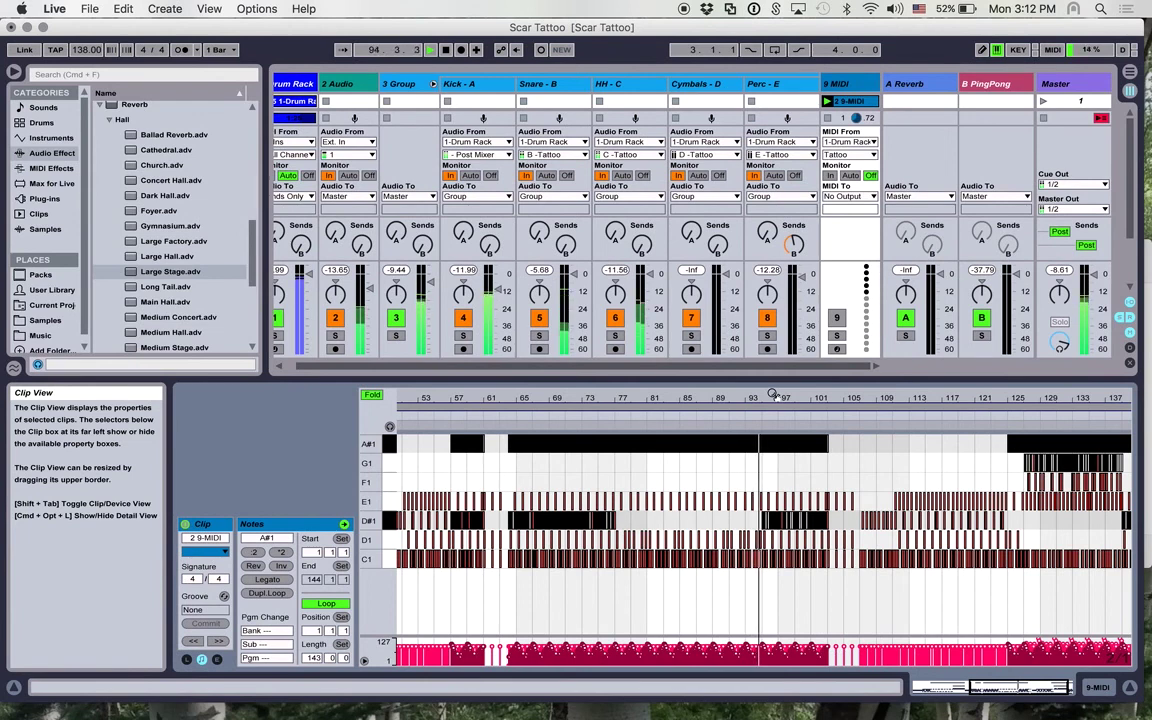